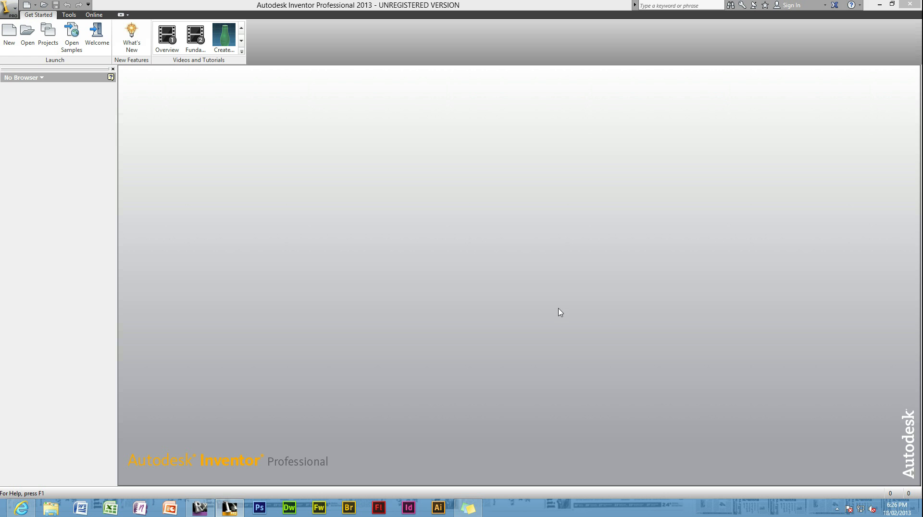
Create a new presentation file from the metric Standard (mm).ipn template
{"action": "left_click", "coordinate": [9, 35]}
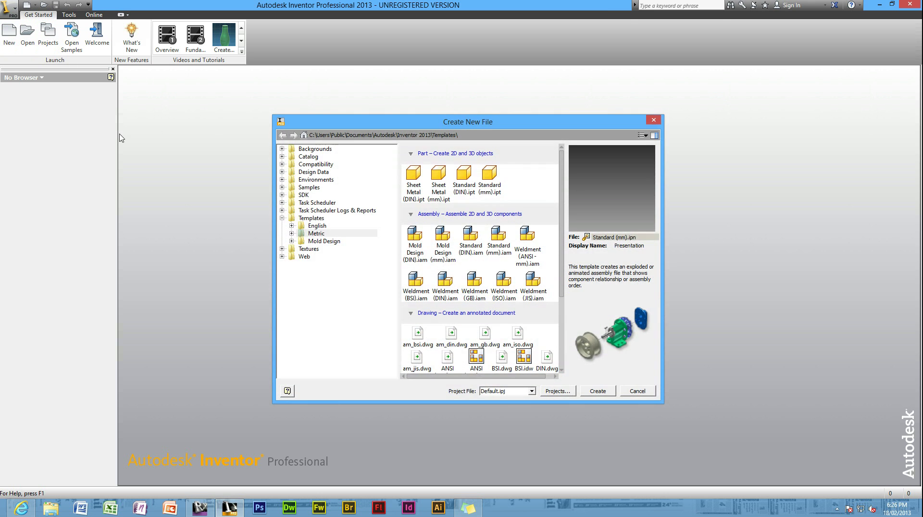
{"action": "scroll", "coordinate": [532, 221], "scroll_direction": "down", "scroll_amount": 3}
{"action": "scroll", "coordinate": [514, 238], "scroll_direction": "down", "scroll_amount": 1}
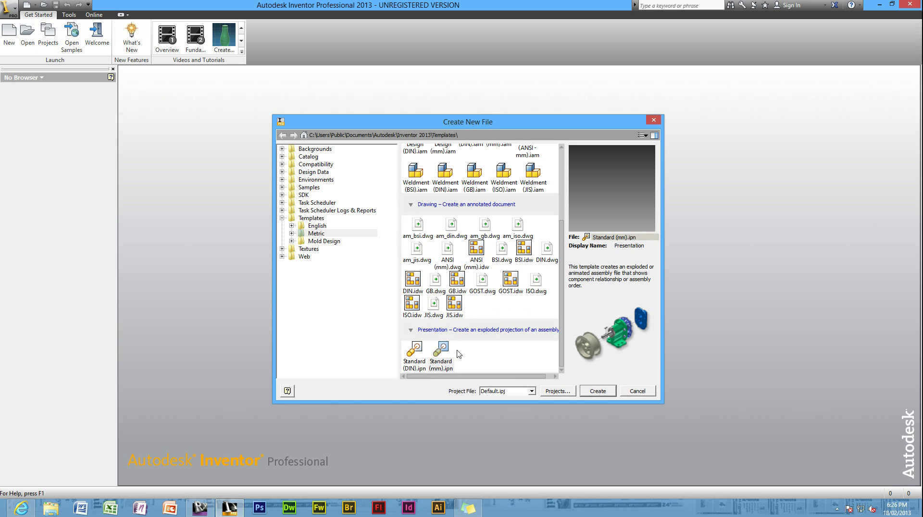
{"action": "left_click", "coordinate": [441, 365]}
{"action": "scroll", "coordinate": [450, 357], "scroll_direction": "up", "scroll_amount": 1}
{"action": "scroll", "coordinate": [450, 358], "scroll_direction": "down", "scroll_amount": 1}
{"action": "left_click", "coordinate": [444, 356]}
{"action": "left_click", "coordinate": [600, 391]}
{"action": "left_click", "coordinate": [597, 391]}
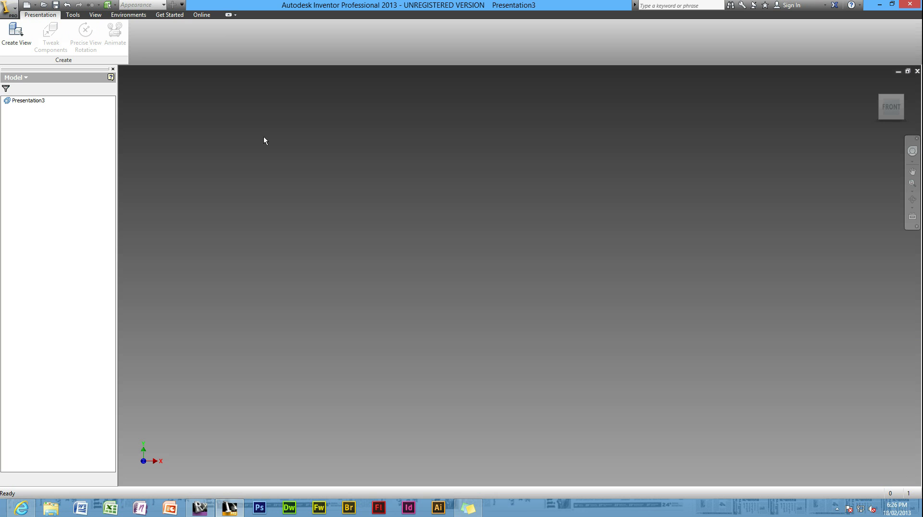
Choose Penny Board.iam from the Graphics IAM's folder as the presentation's source assembly, skipping all unresolved links
{"action": "left_click", "coordinate": [21, 41]}
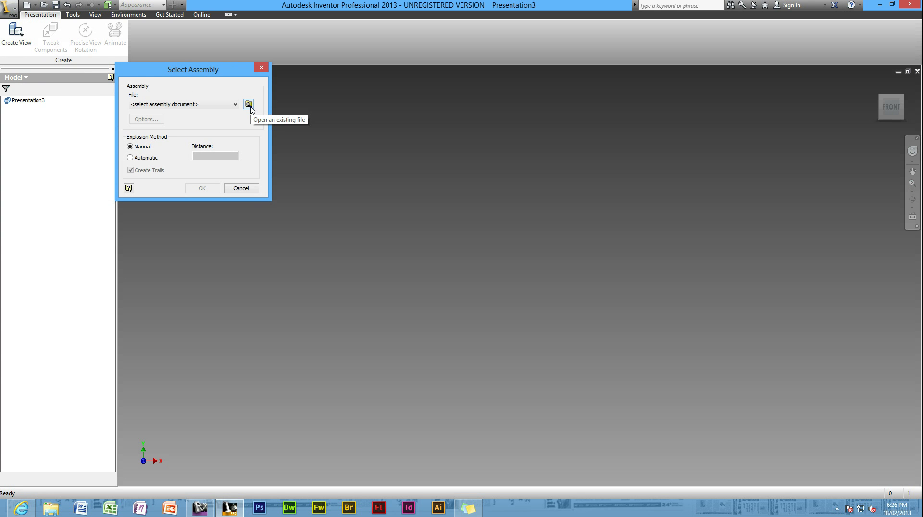
{"action": "left_click", "coordinate": [249, 104]}
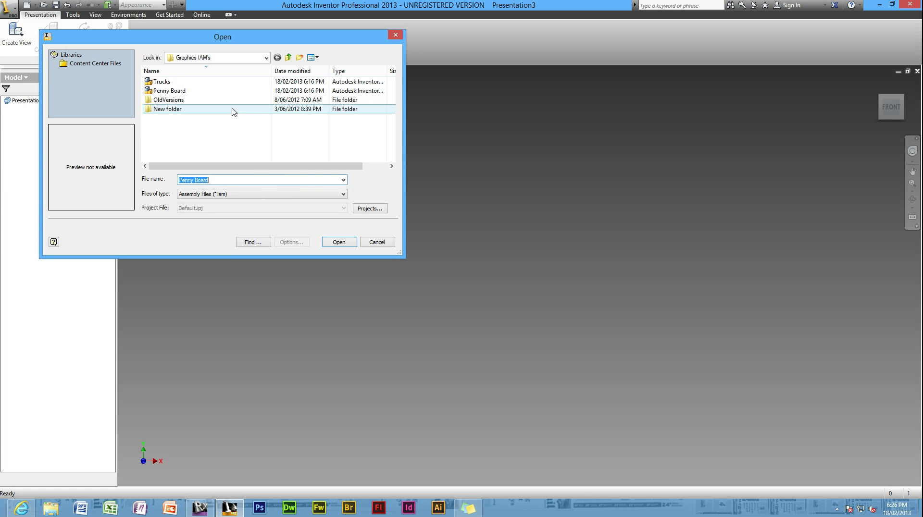
{"action": "left_click", "coordinate": [191, 94]}
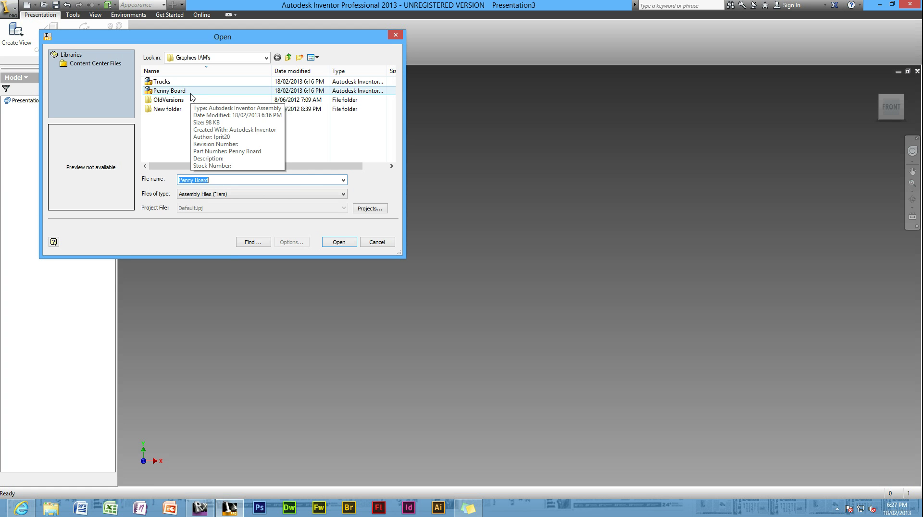
{"action": "left_click", "coordinate": [192, 95]}
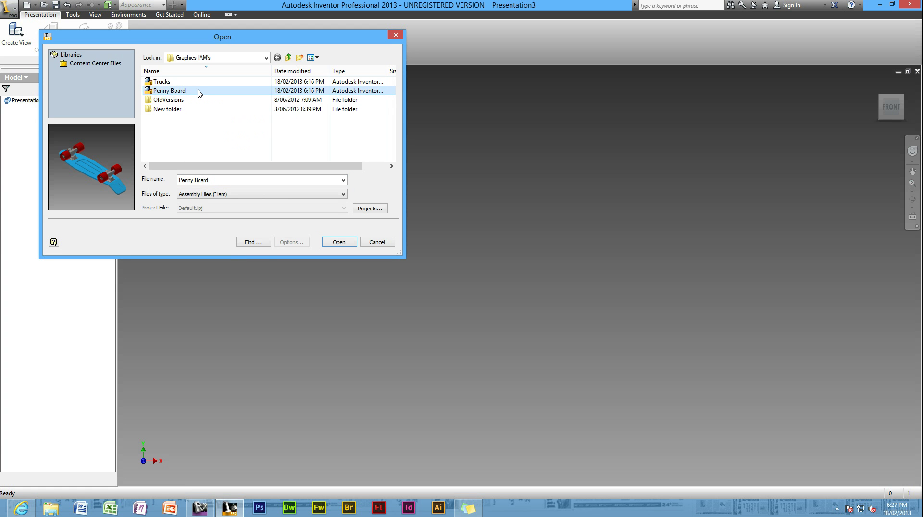
{"action": "double_click", "coordinate": [198, 91]}
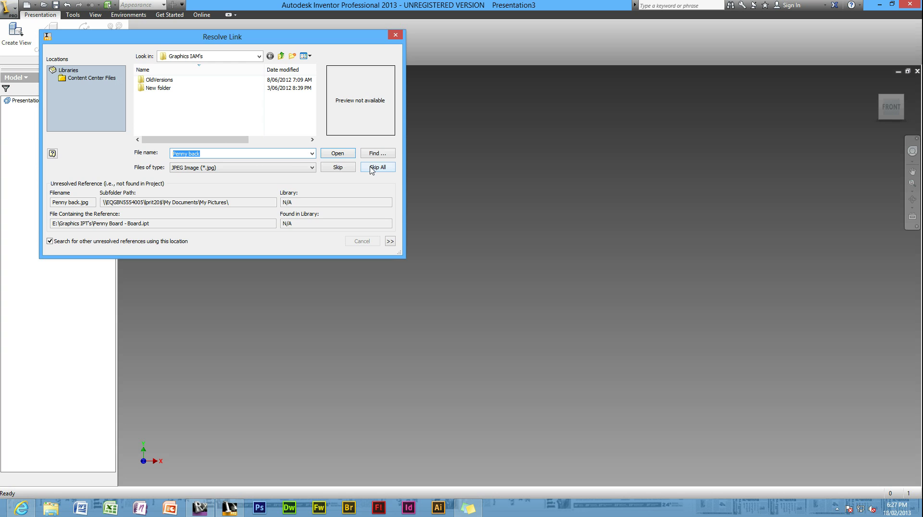
{"action": "left_click", "coordinate": [373, 167]}
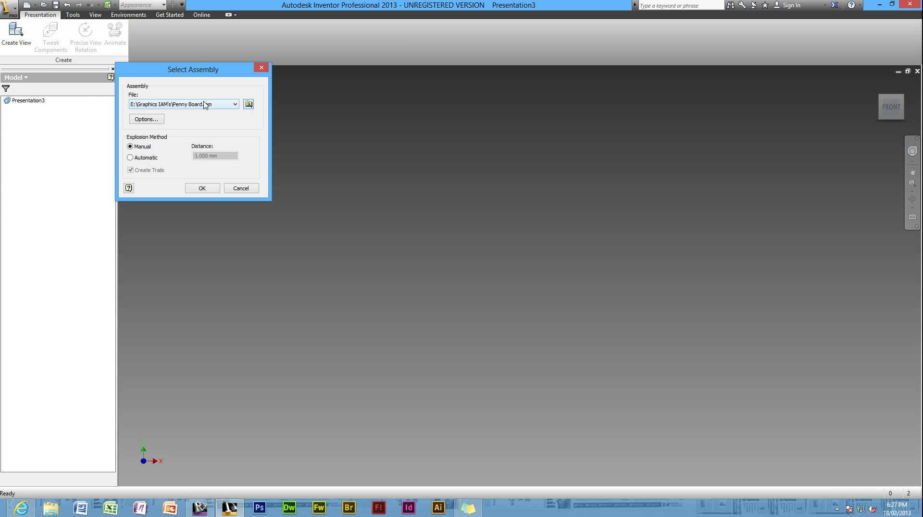
Create the Penny Board view with the automatic explosion method, a typed explosion distance and trails enabled
{"action": "left_click", "coordinate": [144, 158]}
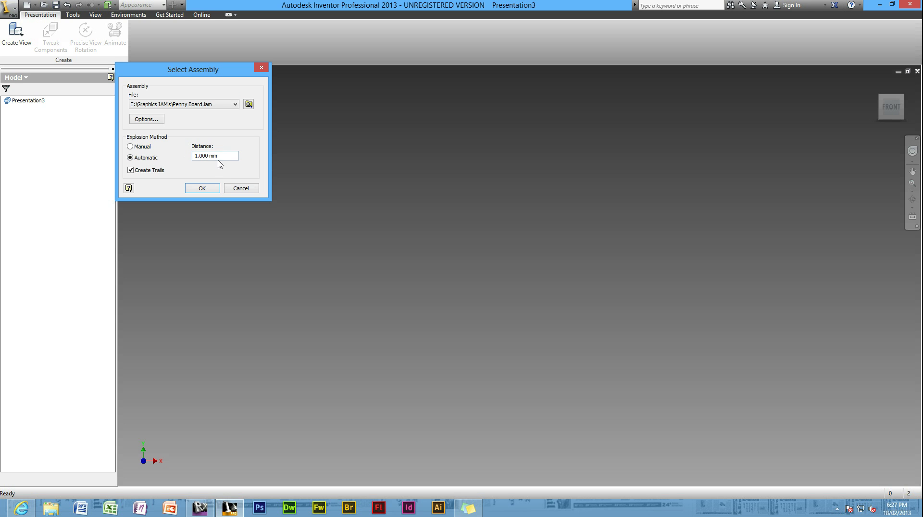
{"action": "left_click_drag", "start_coordinate": [228, 157], "coordinate": [186, 168]}
{"action": "type", "text": "100"}
{"action": "left_click", "coordinate": [202, 188]}
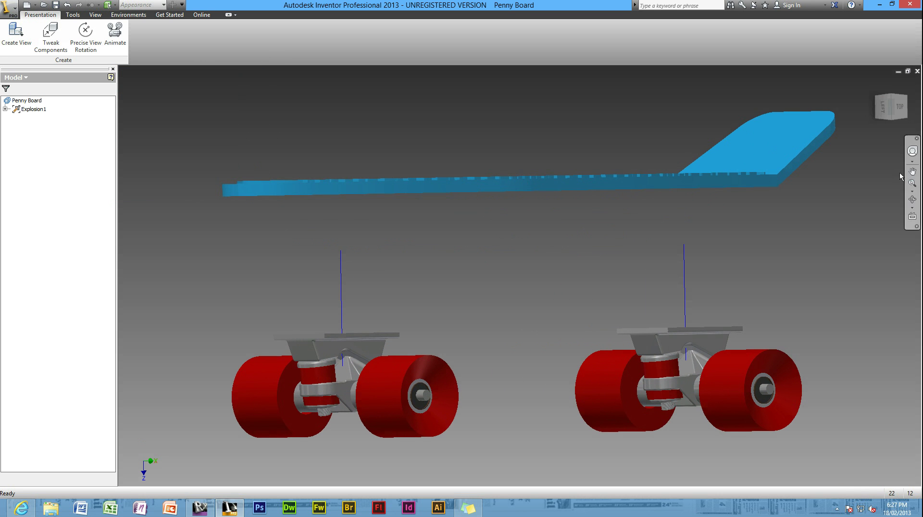
Inspect the automatically exploded skateboard, and close its presentation without saving
{"action": "left_click_drag", "start_coordinate": [890, 106], "coordinate": [892, 124]}
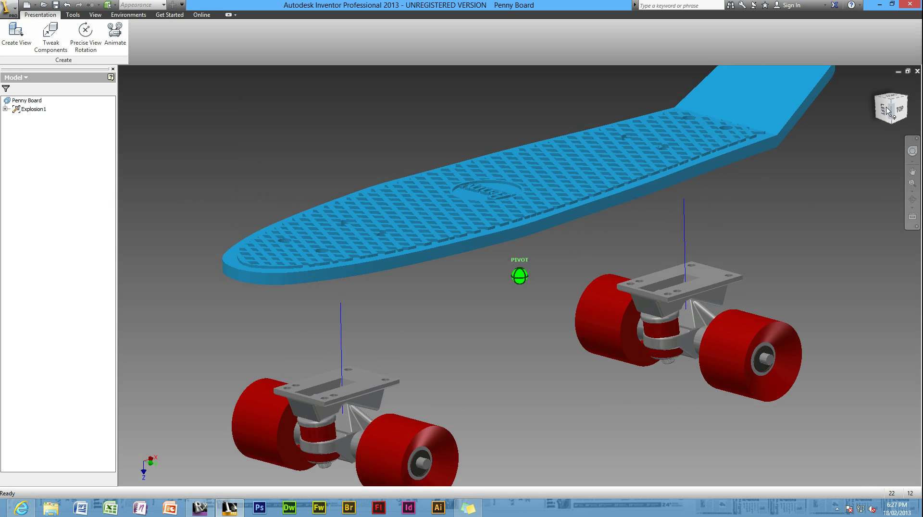
{"action": "scroll", "coordinate": [794, 206], "scroll_direction": "up", "scroll_amount": 5}
{"action": "middle_click_drag", "start_coordinate": [794, 206], "coordinate": [655, 244]}
{"action": "scroll", "coordinate": [656, 247], "scroll_direction": "down", "scroll_amount": 3}
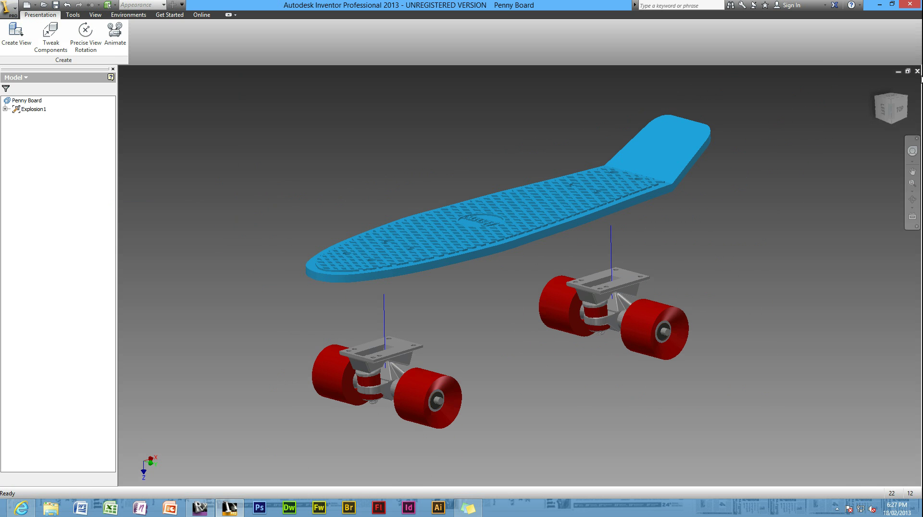
{"action": "left_click", "coordinate": [916, 74]}
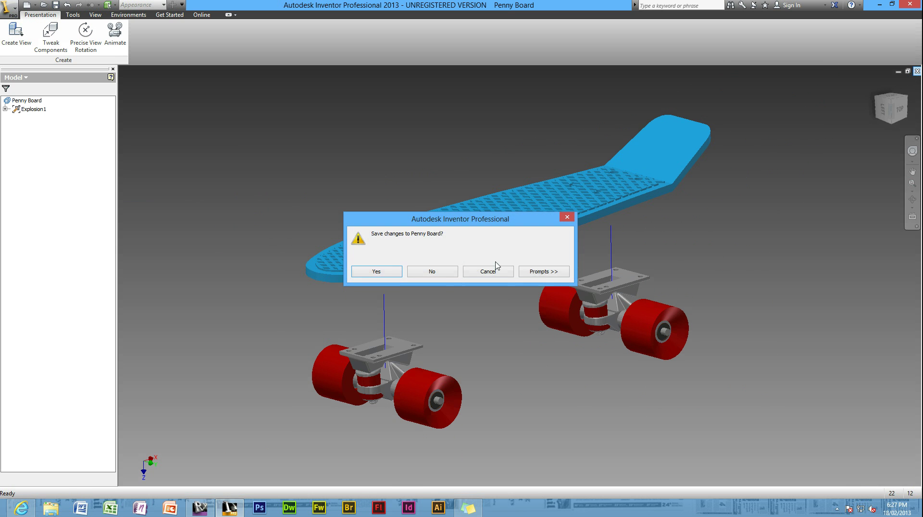
{"action": "left_click", "coordinate": [439, 271]}
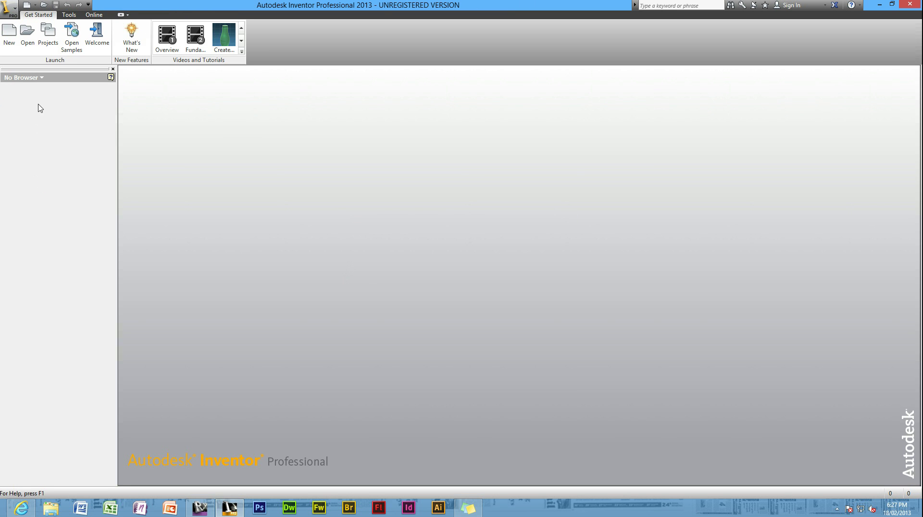
Start another presentation from the metric Standard (mm).ipn template
{"action": "left_click", "coordinate": [9, 36]}
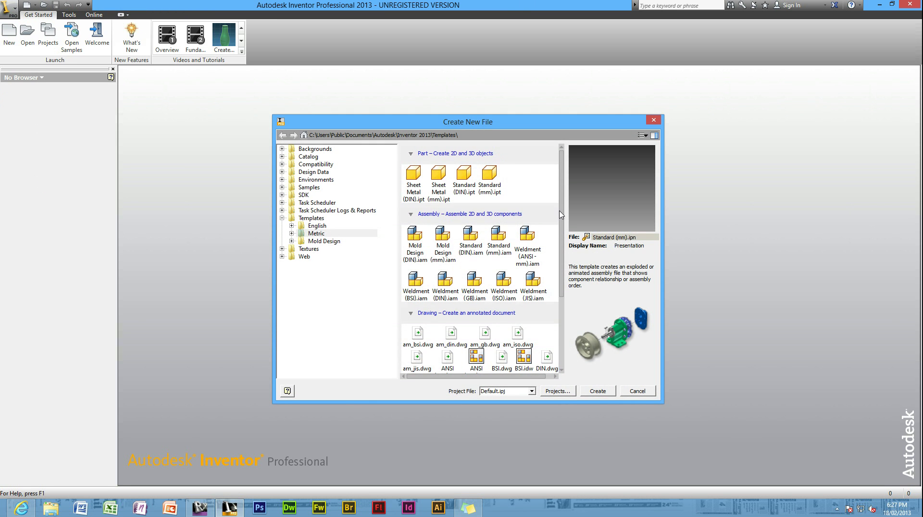
{"action": "left_click_drag", "start_coordinate": [562, 212], "coordinate": [561, 321]}
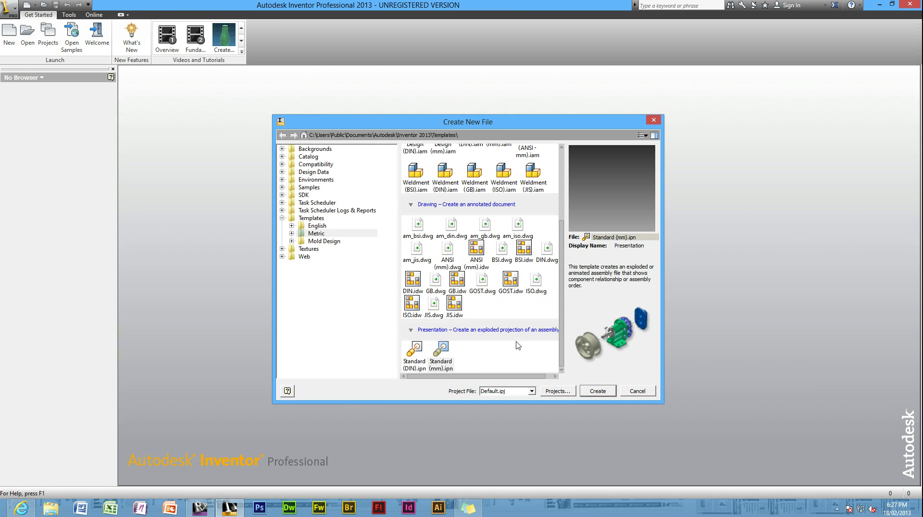
{"action": "double_click", "coordinate": [445, 360]}
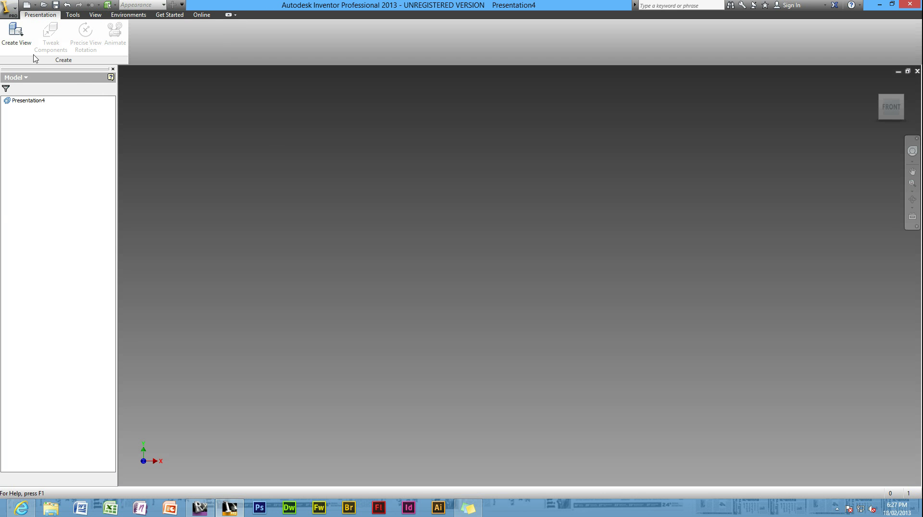
Create a view of Penny Board.iam with the manual explosion method, skipping all unresolved links
{"action": "left_click", "coordinate": [6, 42]}
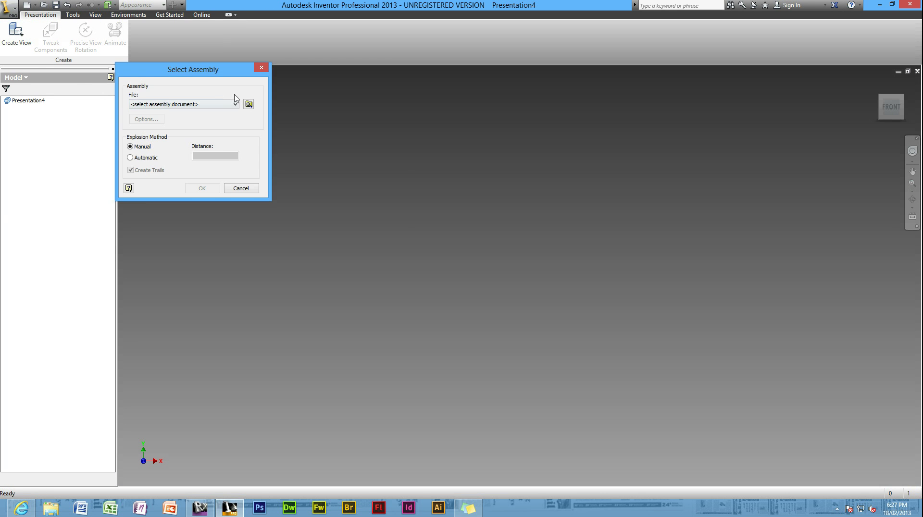
{"action": "left_click", "coordinate": [249, 104]}
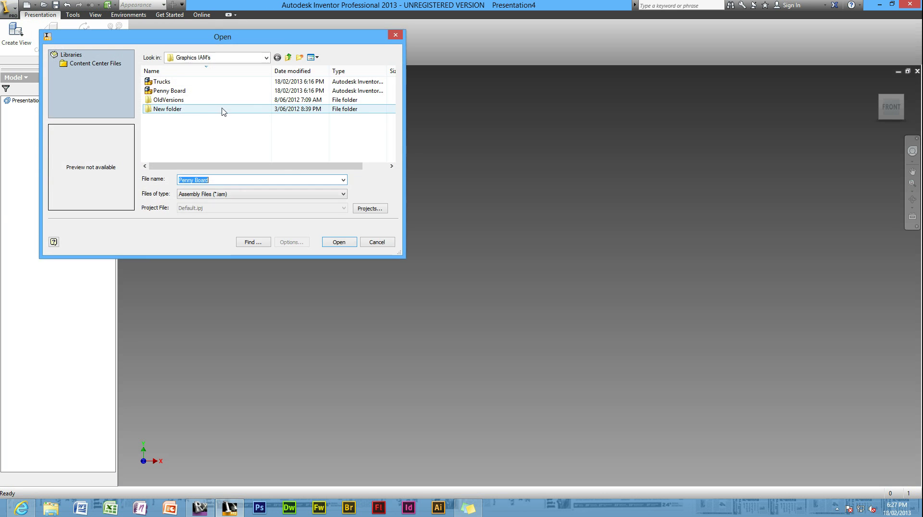
{"action": "left_click", "coordinate": [185, 92]}
{"action": "double_click", "coordinate": [185, 93]}
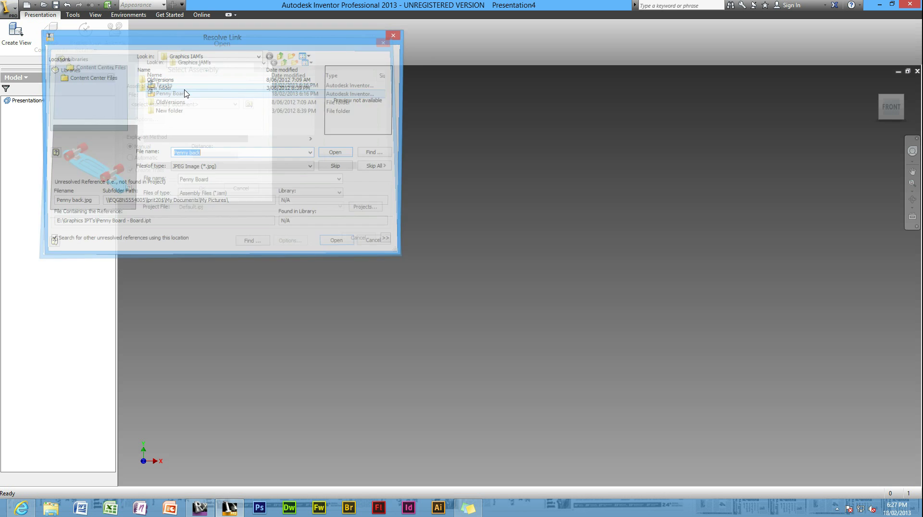
{"action": "left_click", "coordinate": [378, 166]}
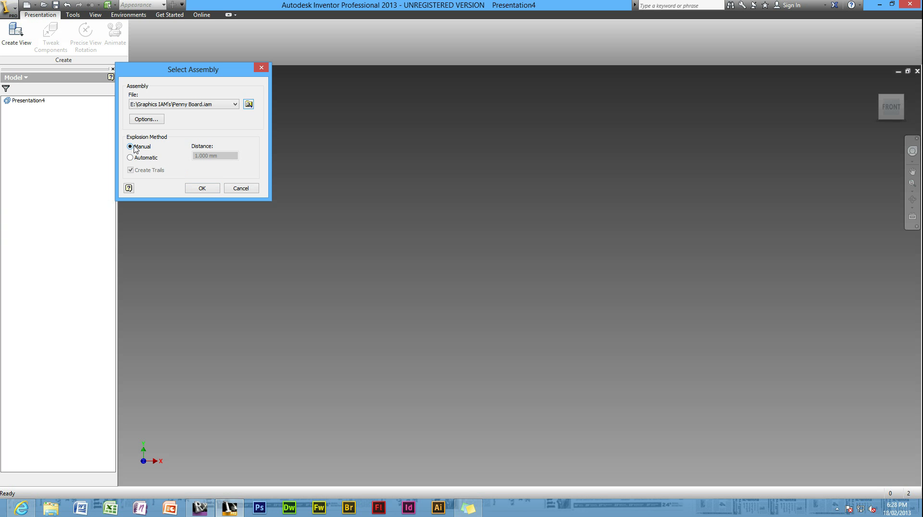
{"action": "left_click", "coordinate": [217, 191]}
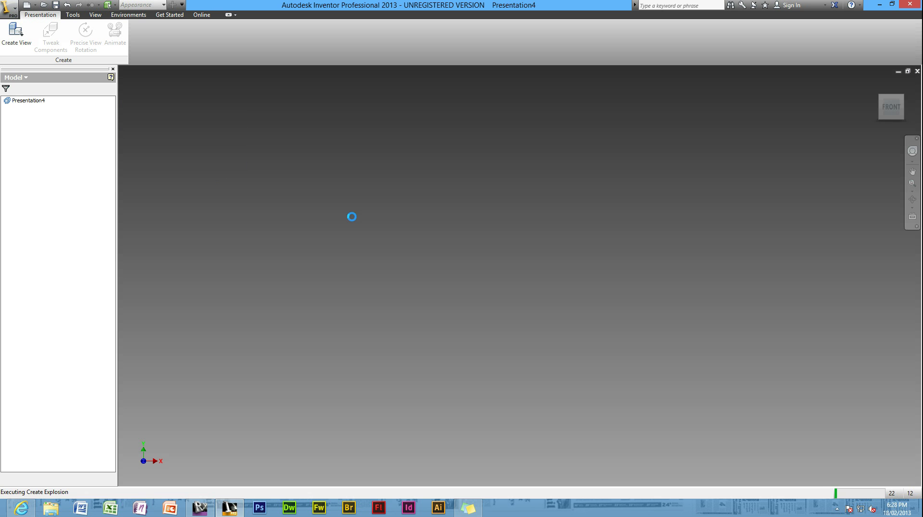
Examine the assembled skateboard from an angled viewpoint showing the top of the deck and the wheels
{"action": "left_click_drag", "start_coordinate": [891, 114], "coordinate": [892, 140]}
{"action": "scroll", "coordinate": [398, 317], "scroll_direction": "down", "scroll_amount": 3}
{"action": "scroll", "coordinate": [403, 317], "scroll_direction": "up", "scroll_amount": 5}
{"action": "scroll", "coordinate": [405, 315], "scroll_direction": "down", "scroll_amount": 4}
{"action": "middle_click_drag", "start_coordinate": [432, 311], "coordinate": [457, 298]}
{"action": "scroll", "coordinate": [484, 293], "scroll_direction": "down", "scroll_amount": 4}
{"action": "scroll", "coordinate": [491, 287], "scroll_direction": "up", "scroll_amount": 3}
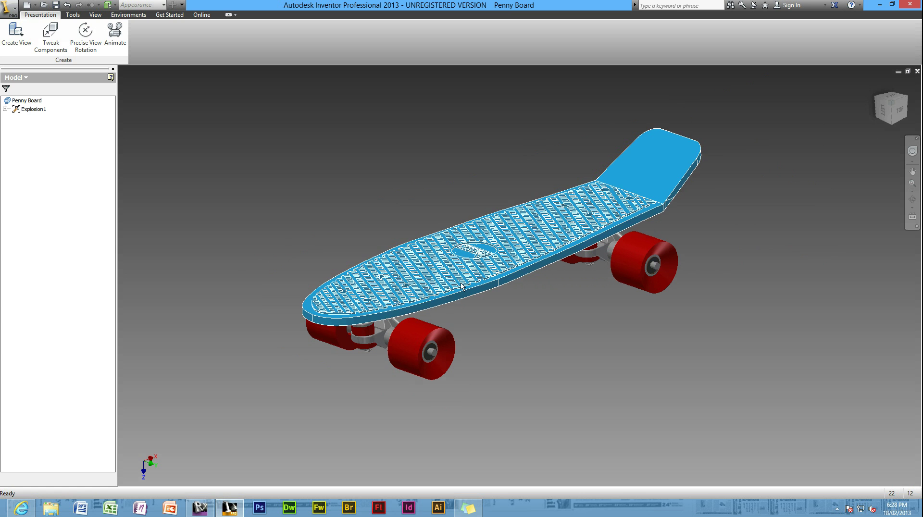
Begin a component tweak and take its direction from the end face of the near-side front wheel's axle
{"action": "left_click", "coordinate": [50, 46]}
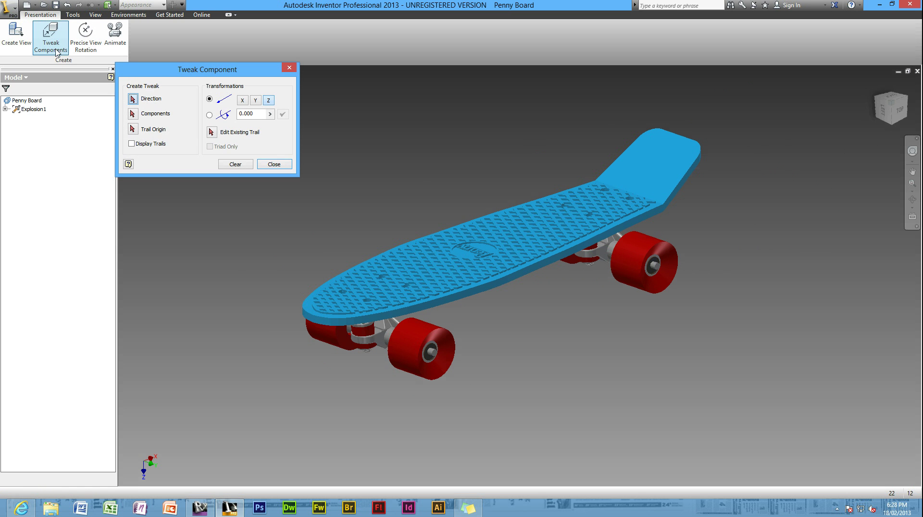
{"action": "left_click_drag", "start_coordinate": [161, 71], "coordinate": [230, 105]}
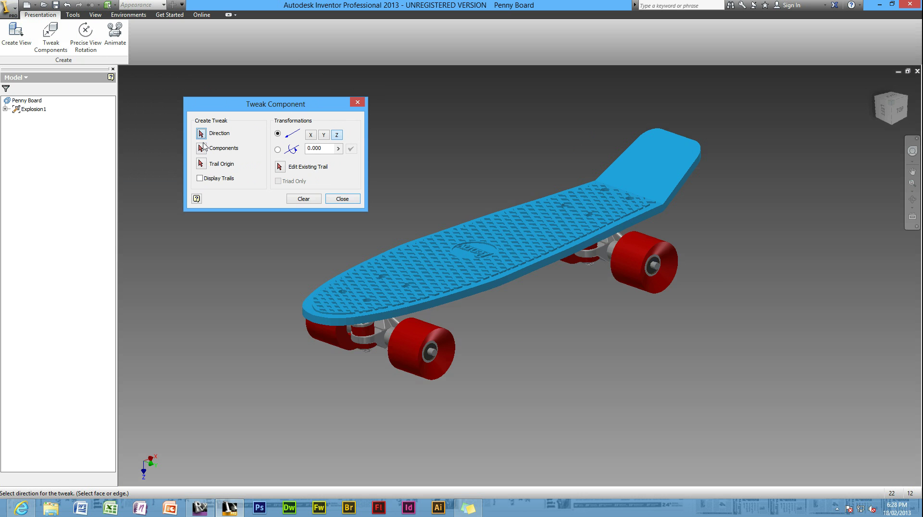
{"action": "scroll", "coordinate": [427, 353], "scroll_direction": "up", "scroll_amount": 3}
{"action": "scroll", "coordinate": [431, 338], "scroll_direction": "up", "scroll_amount": 3}
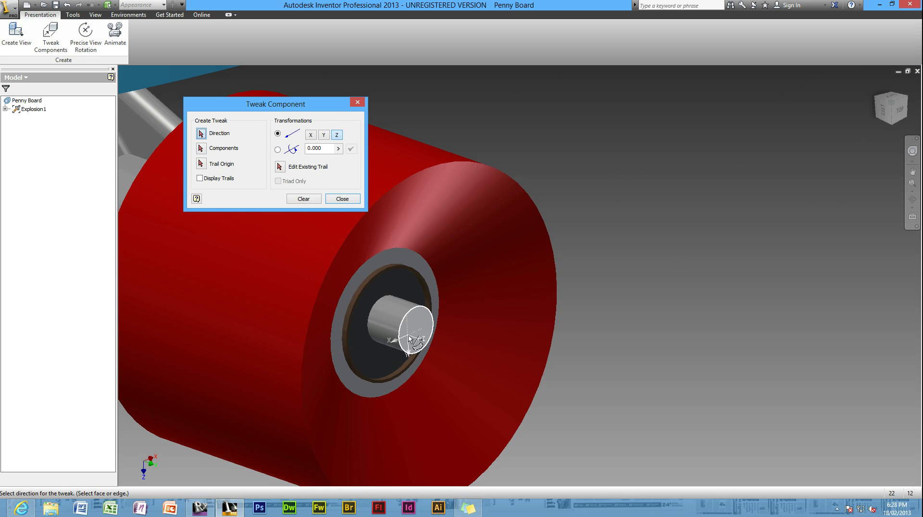
{"action": "scroll", "coordinate": [435, 331], "scroll_direction": "down", "scroll_amount": 3}
{"action": "scroll", "coordinate": [435, 332], "scroll_direction": "down", "scroll_amount": 5}
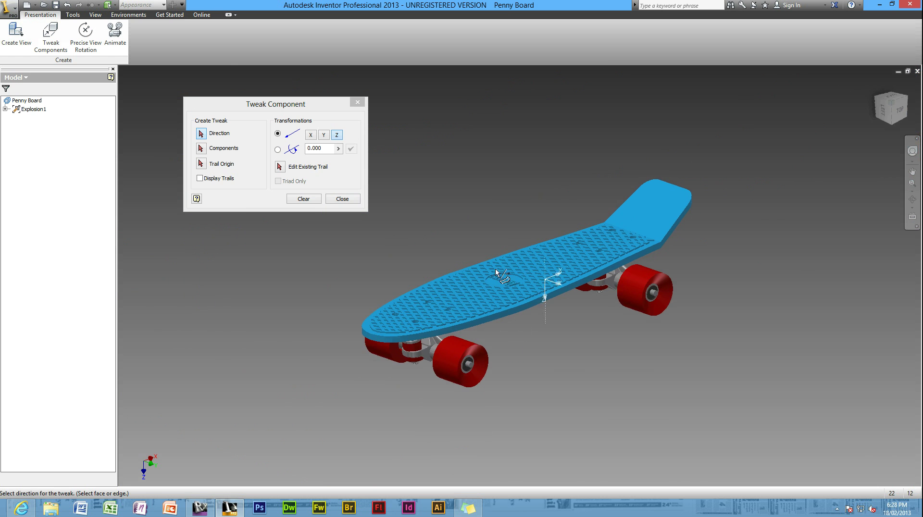
{"action": "scroll", "coordinate": [417, 331], "scroll_direction": "up", "scroll_amount": 3}
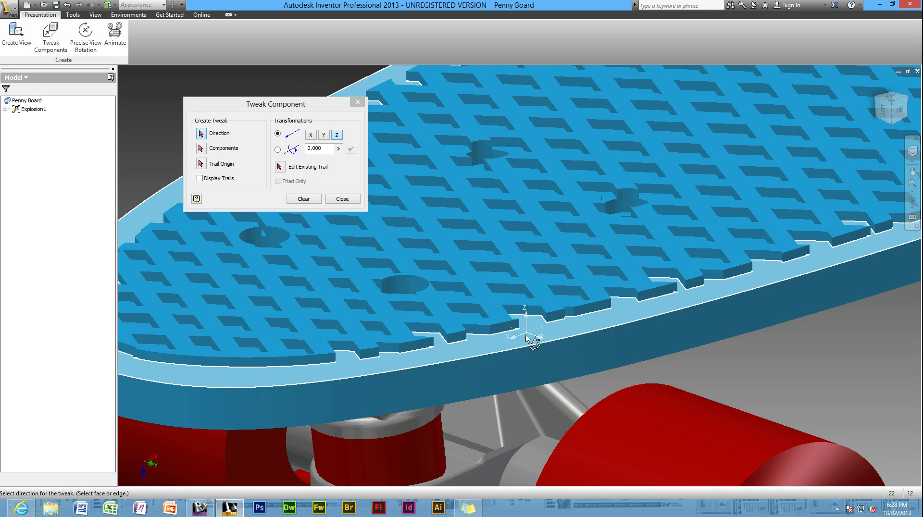
{"action": "scroll", "coordinate": [532, 336], "scroll_direction": "down", "scroll_amount": 3}
{"action": "scroll", "coordinate": [523, 289], "scroll_direction": "down", "scroll_amount": 2}
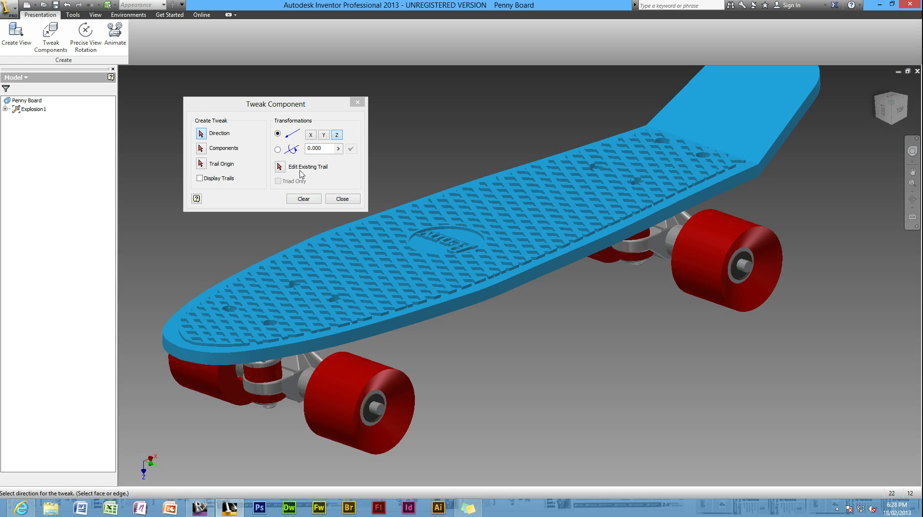
{"action": "scroll", "coordinate": [380, 422], "scroll_direction": "down", "scroll_amount": 10}
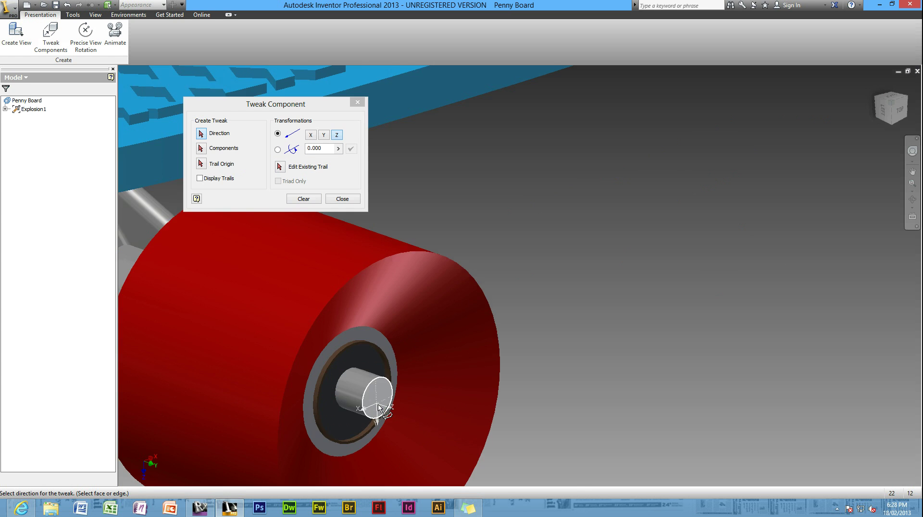
{"action": "left_click", "coordinate": [398, 337]}
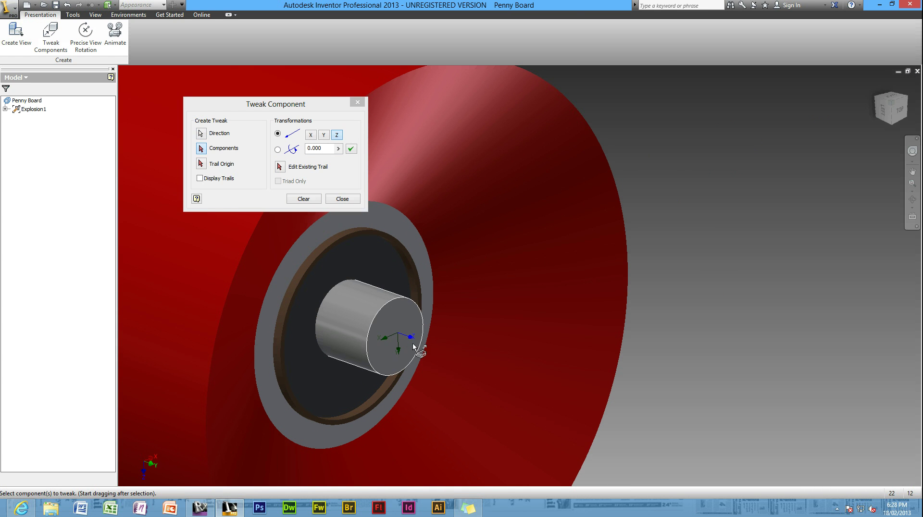
Tweak the two near-side wheels with their bearings 100 mm outward along the Z direction of the axle
{"action": "scroll", "coordinate": [414, 342], "scroll_direction": "up", "scroll_amount": 8}
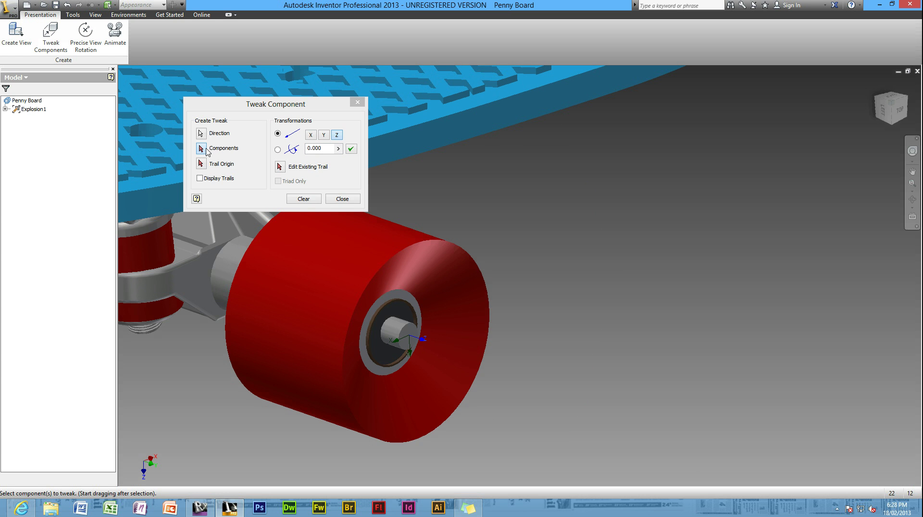
{"action": "left_click", "coordinate": [374, 270]}
{"action": "scroll", "coordinate": [649, 238], "scroll_direction": "up", "scroll_amount": 5}
{"action": "scroll", "coordinate": [625, 233], "scroll_direction": "down", "scroll_amount": 3}
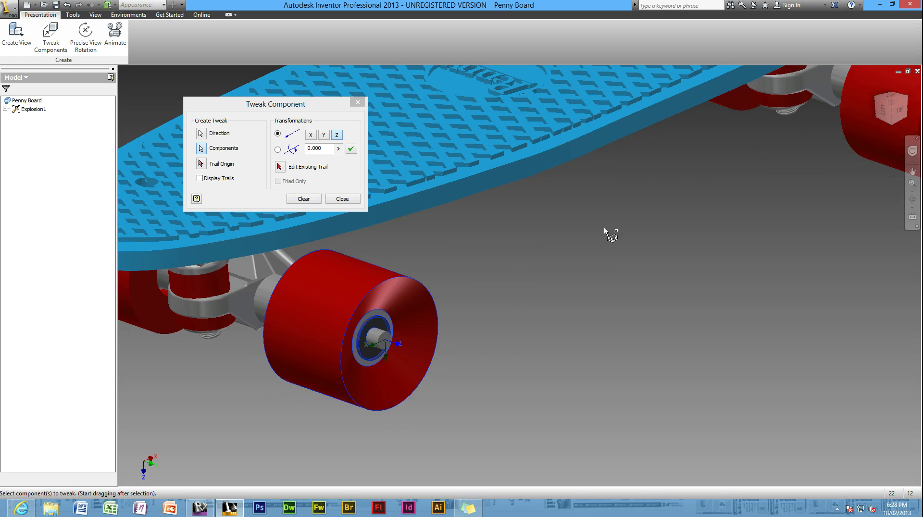
{"action": "scroll", "coordinate": [603, 227], "scroll_direction": "up", "scroll_amount": 3}
{"action": "scroll", "coordinate": [624, 215], "scroll_direction": "up", "scroll_amount": 1}
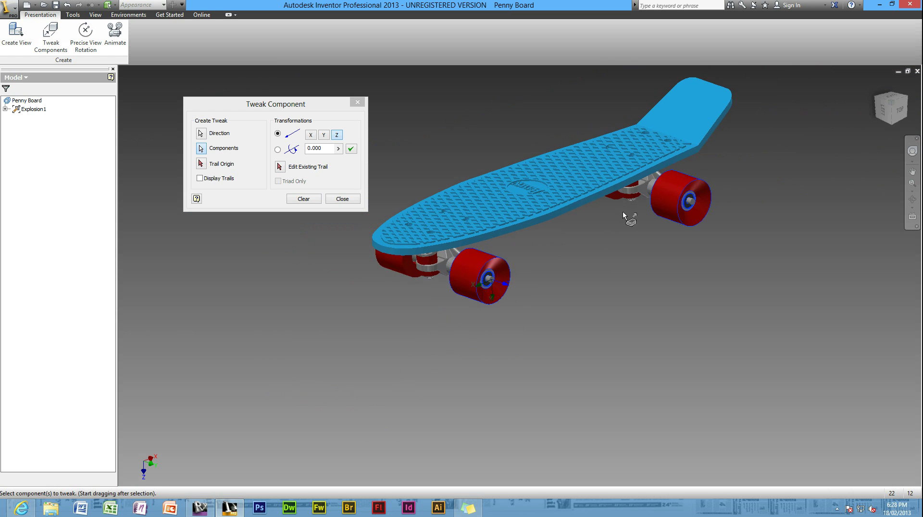
{"action": "scroll", "coordinate": [623, 215], "scroll_direction": "down", "scroll_amount": 2}
{"action": "left_click", "coordinate": [320, 150]}
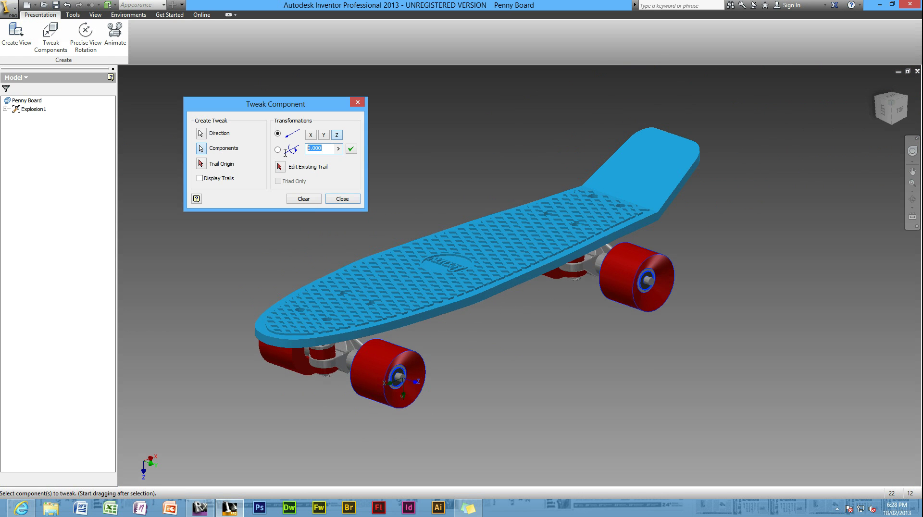
{"action": "type", "text": "100"}
{"action": "left_click", "coordinate": [351, 150]}
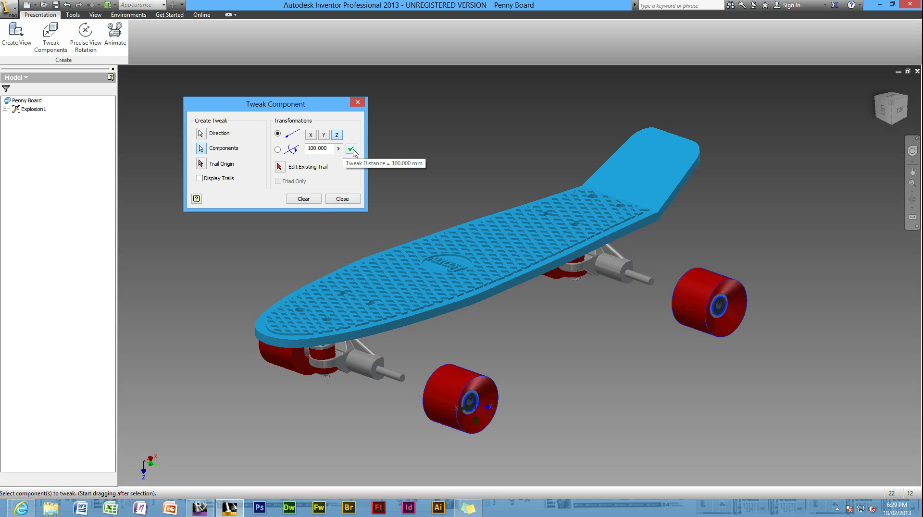
{"action": "left_click", "coordinate": [343, 198]}
Start another component tweak and take its direction from the end face of the opposite front axle, seen from beneath the board
{"action": "left_click_drag", "start_coordinate": [890, 110], "coordinate": [915, 78]}
{"action": "middle_click_drag", "start_coordinate": [667, 225], "coordinate": [672, 200], "text": "shift"}
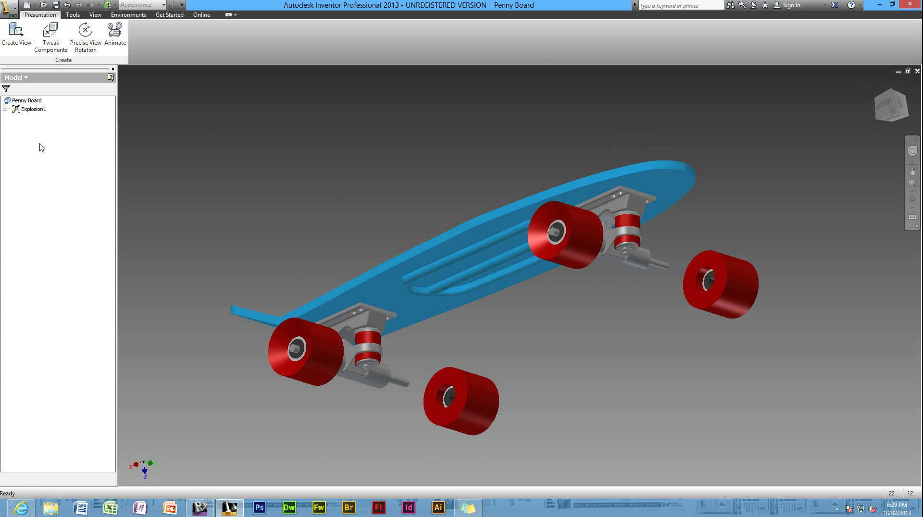
{"action": "left_click", "coordinate": [48, 40]}
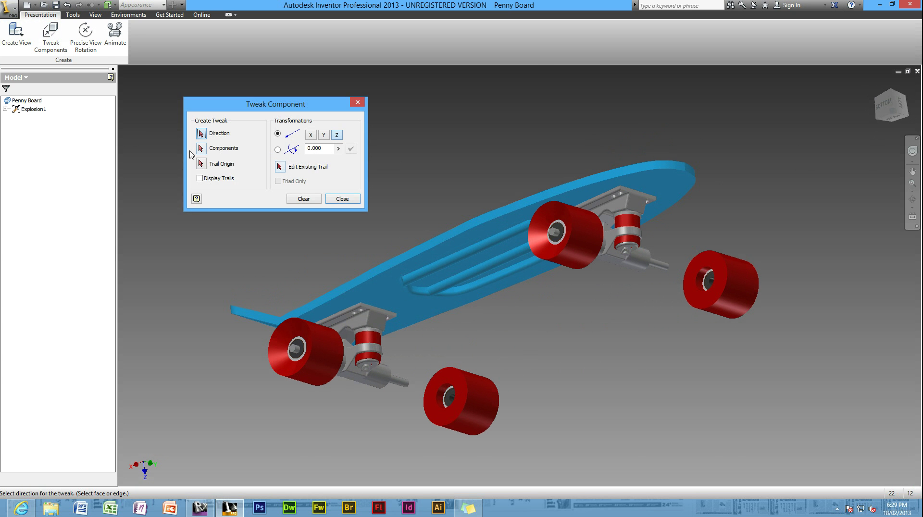
{"action": "scroll", "coordinate": [556, 235], "scroll_direction": "up", "scroll_amount": 3}
{"action": "scroll", "coordinate": [556, 236], "scroll_direction": "up", "scroll_amount": 5}
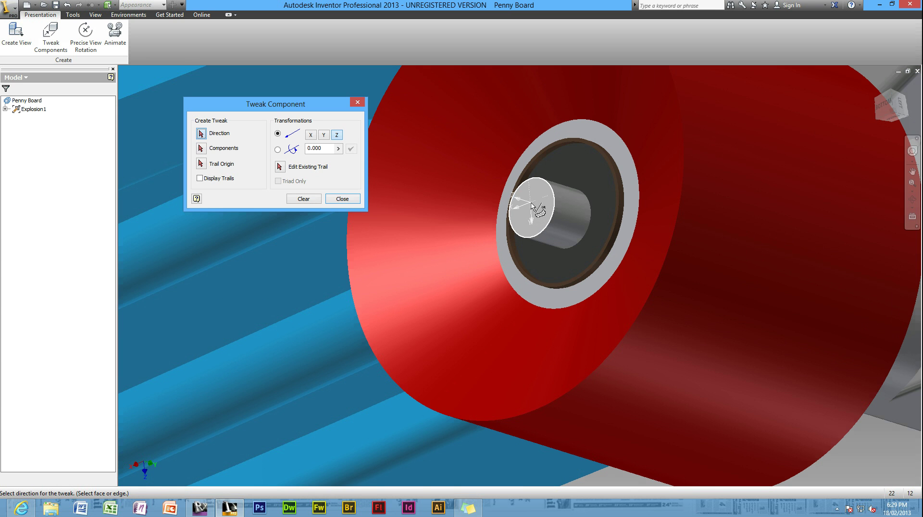
{"action": "left_click", "coordinate": [533, 215]}
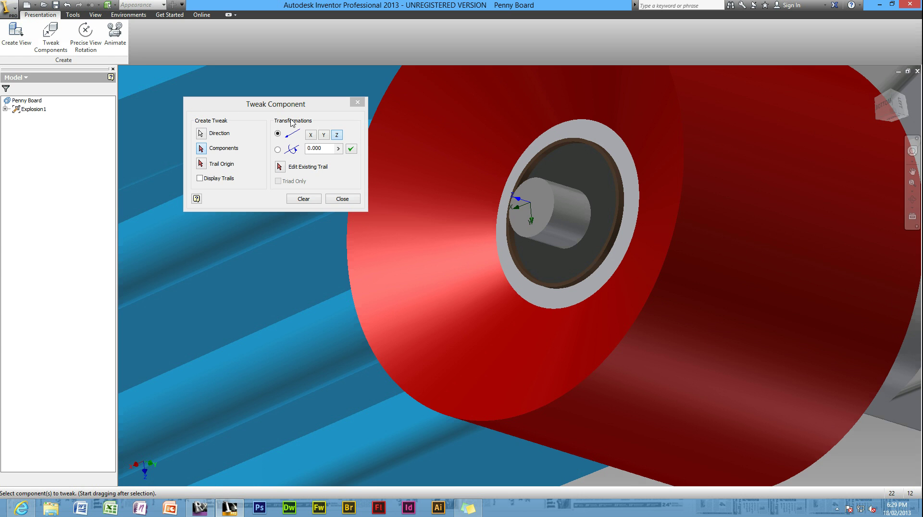
Move the two remaining wheels with their bearings 100 mm outward along the tweak's Z direction
{"action": "scroll", "coordinate": [372, 208], "scroll_direction": "down", "scroll_amount": 5}
{"action": "middle_click_drag", "start_coordinate": [373, 209], "coordinate": [681, 213]}
{"action": "scroll", "coordinate": [681, 212], "scroll_direction": "down", "scroll_amount": 3}
{"action": "left_click", "coordinate": [683, 215]}
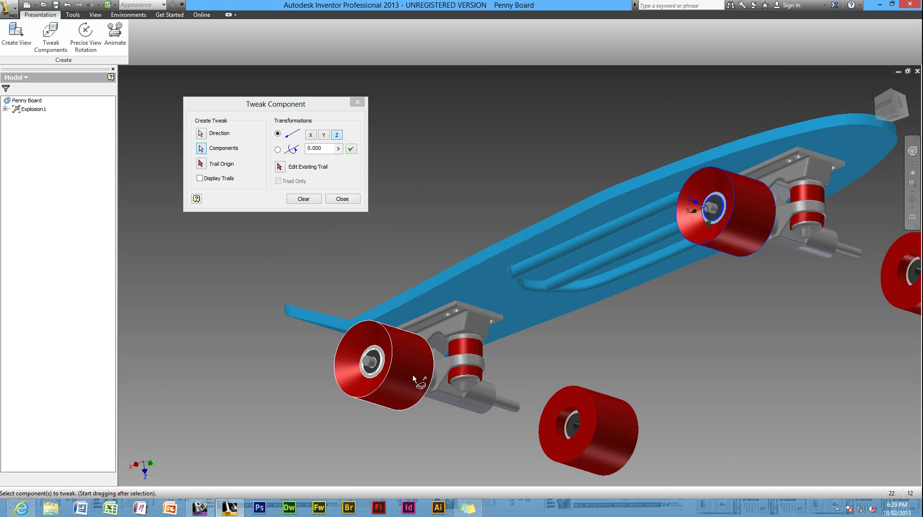
{"action": "left_click", "coordinate": [406, 360]}
{"action": "left_click", "coordinate": [351, 150]}
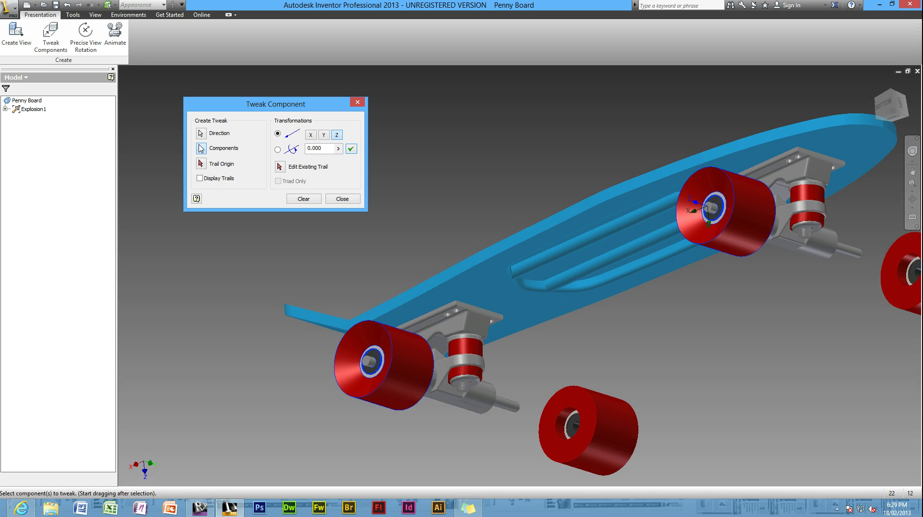
{"action": "left_click_drag", "start_coordinate": [331, 146], "coordinate": [315, 149]}
{"action": "type", "text": "1"}
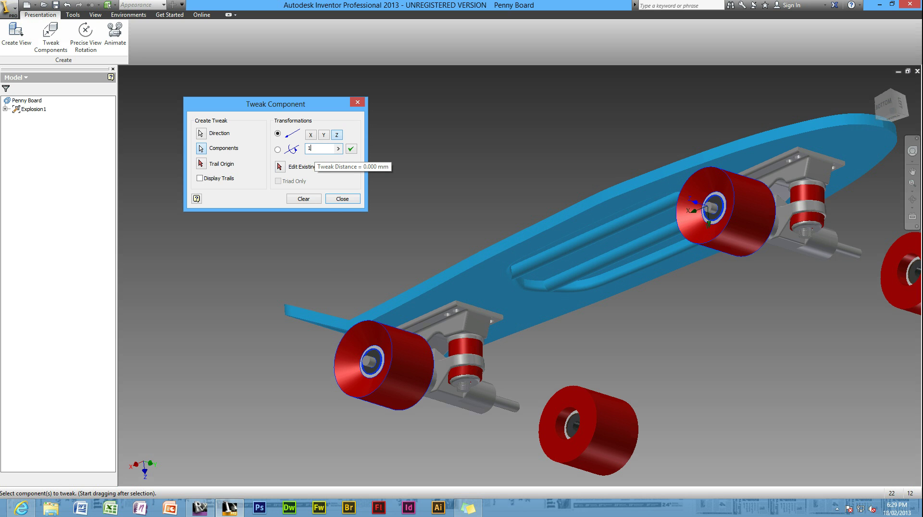
{"action": "left_click", "coordinate": [350, 148]}
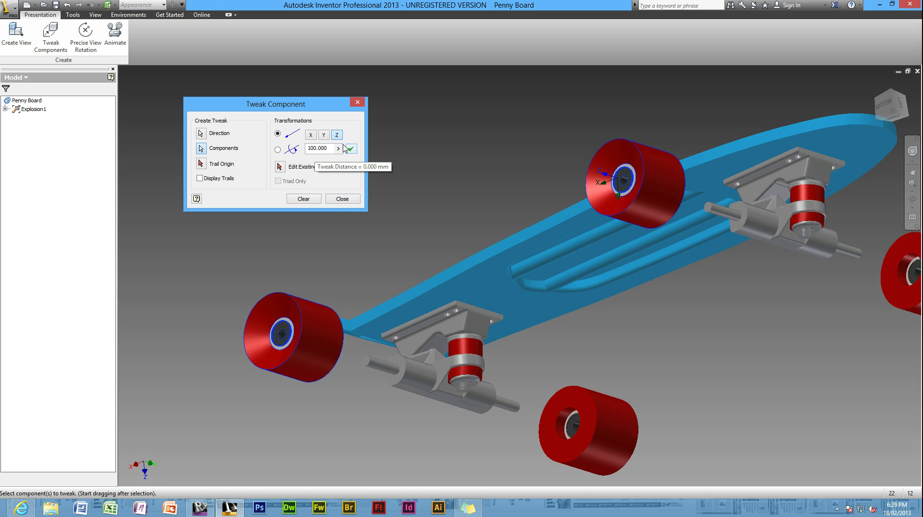
{"action": "left_click", "coordinate": [344, 204]}
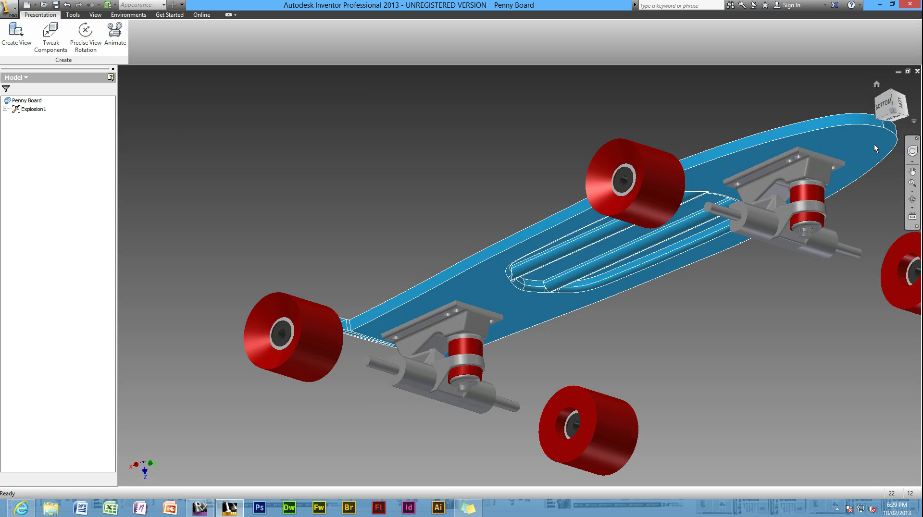
Select the washer under the front truck's bushings and set the tweak direction from the threaded kingpin's end face
{"action": "scroll", "coordinate": [873, 143], "scroll_direction": "up", "scroll_amount": 3}
{"action": "middle_click_drag", "start_coordinate": [873, 143], "coordinate": [705, 176]}
{"action": "left_click_drag", "start_coordinate": [870, 121], "coordinate": [760, 143]}
{"action": "scroll", "coordinate": [572, 211], "scroll_direction": "up", "scroll_amount": 10}
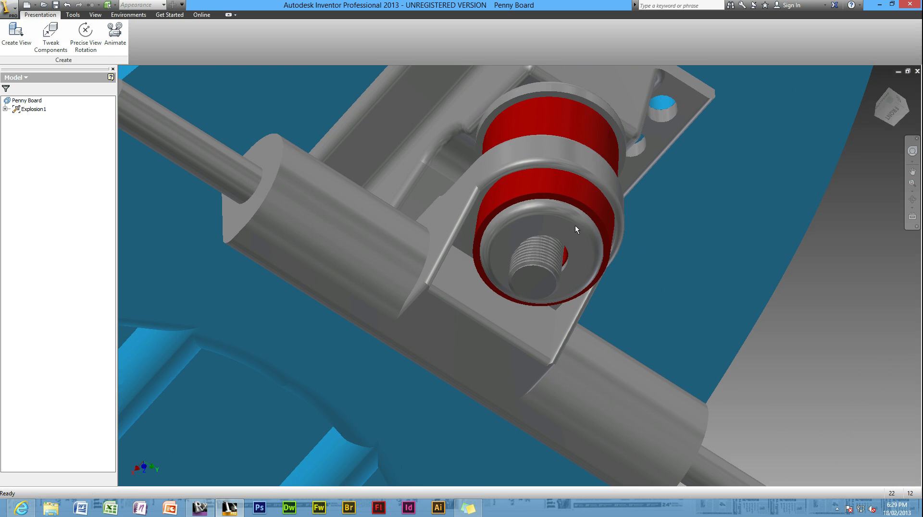
{"action": "left_click", "coordinate": [547, 218]}
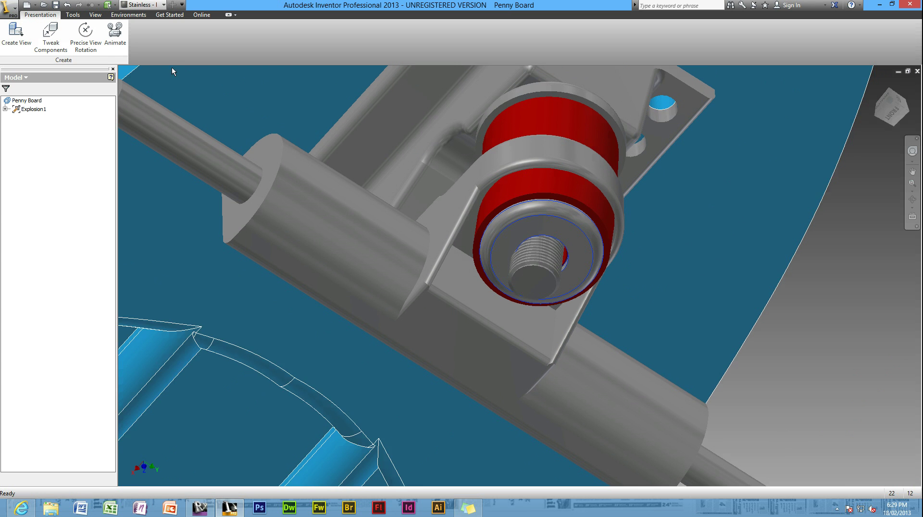
{"action": "left_click", "coordinate": [51, 36]}
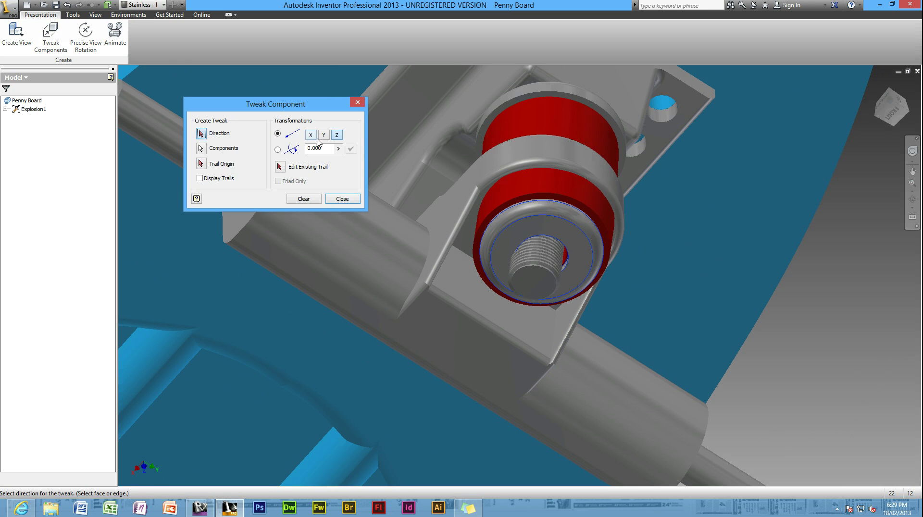
{"action": "left_click", "coordinate": [539, 286]}
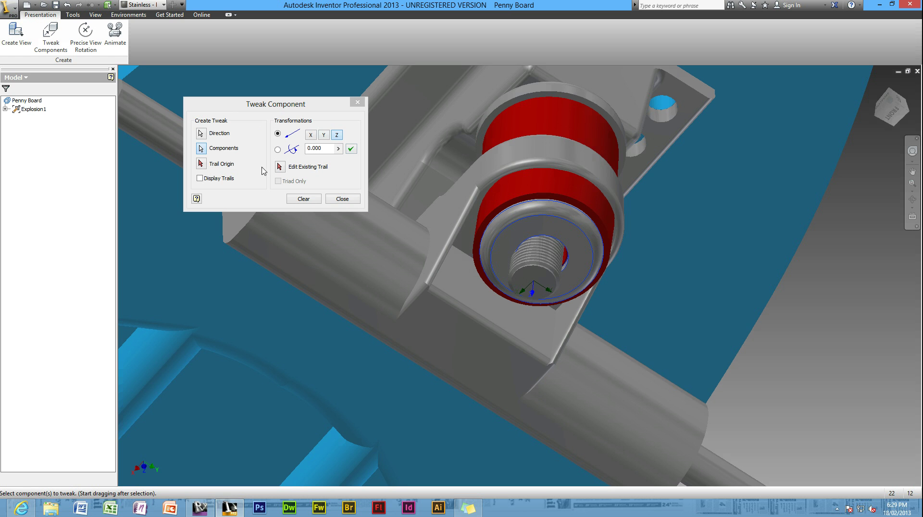
Move the cup washers of both trucks 120 mm along the kingpin's Z direction, away from the deck
{"action": "scroll", "coordinate": [537, 226], "scroll_direction": "down", "scroll_amount": 5}
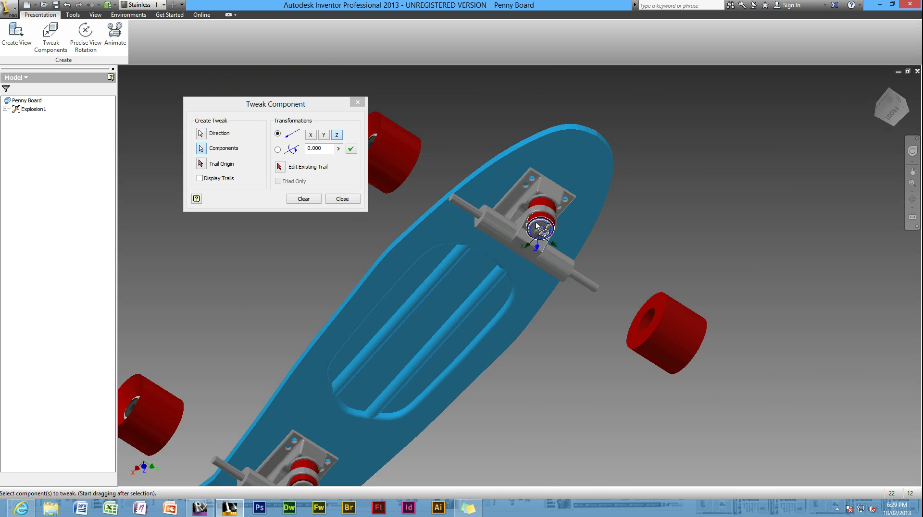
{"action": "scroll", "coordinate": [538, 229], "scroll_direction": "up", "scroll_amount": 6}
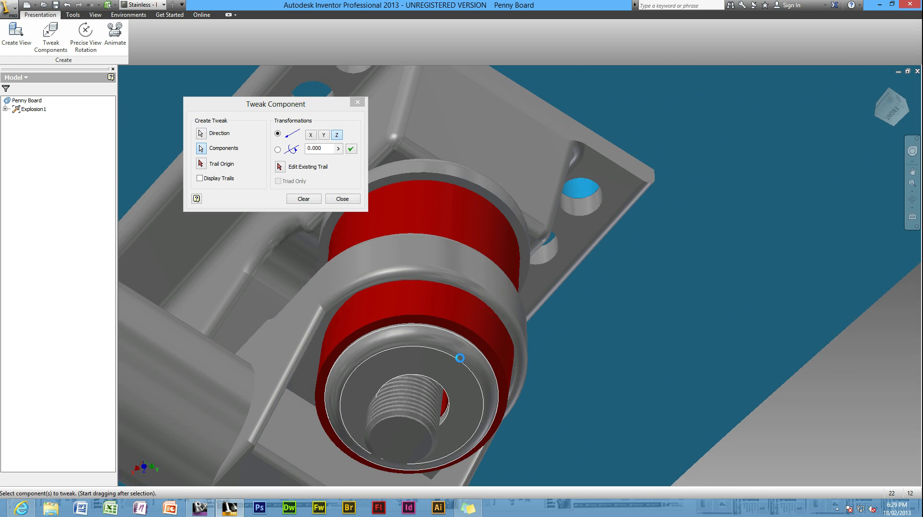
{"action": "scroll", "coordinate": [525, 329], "scroll_direction": "down", "scroll_amount": 5}
{"action": "scroll", "coordinate": [495, 325], "scroll_direction": "down", "scroll_amount": 3}
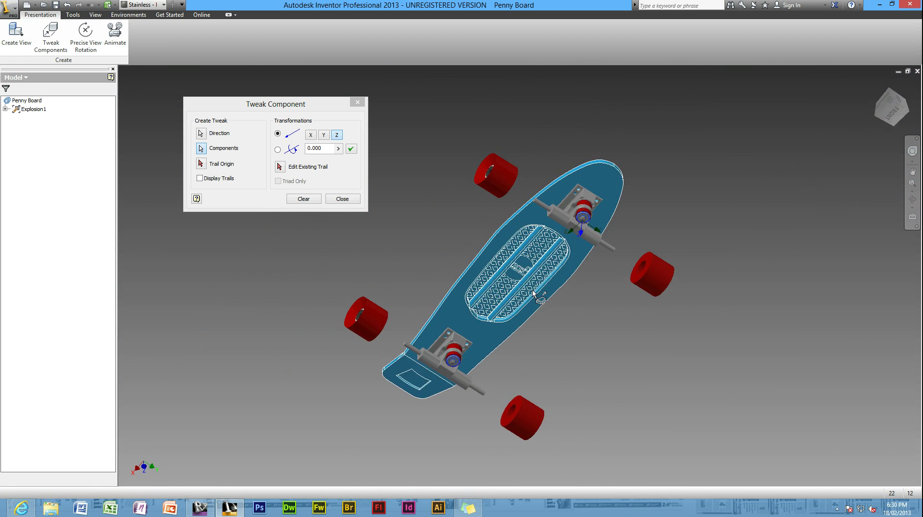
{"action": "scroll", "coordinate": [535, 292], "scroll_direction": "up", "scroll_amount": 4}
{"action": "left_click", "coordinate": [304, 149]}
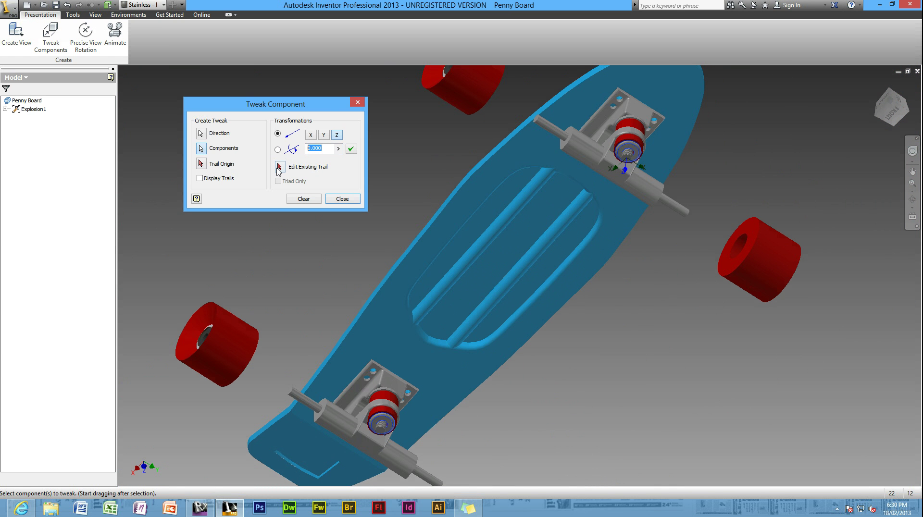
{"action": "left_click", "coordinate": [351, 150]}
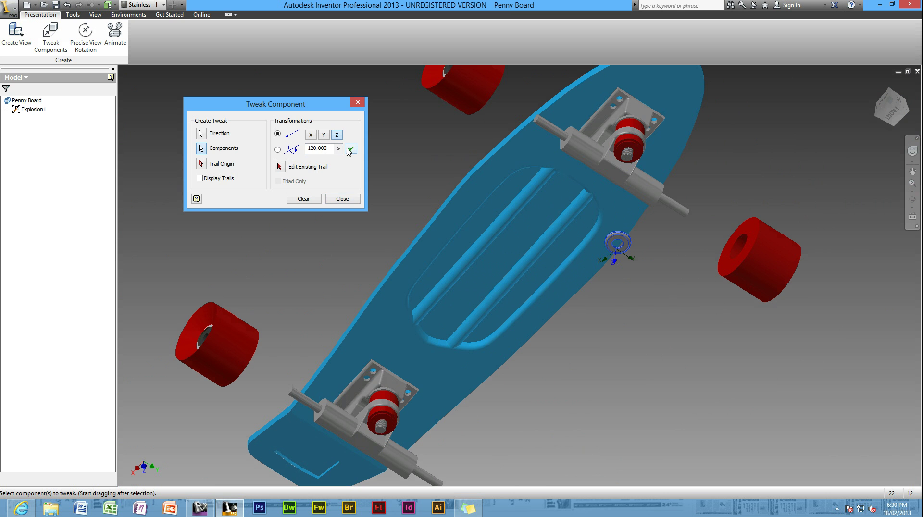
{"action": "left_click", "coordinate": [348, 200]}
Start a tweak for the lower red bushings with its direction taken from the front kingpin's end face
{"action": "left_click_drag", "start_coordinate": [899, 118], "coordinate": [886, 88]}
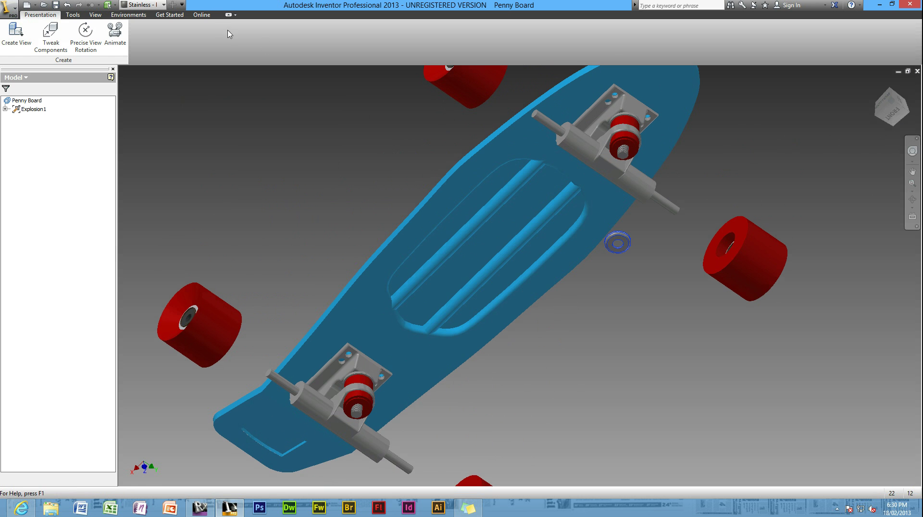
{"action": "left_click", "coordinate": [51, 34]}
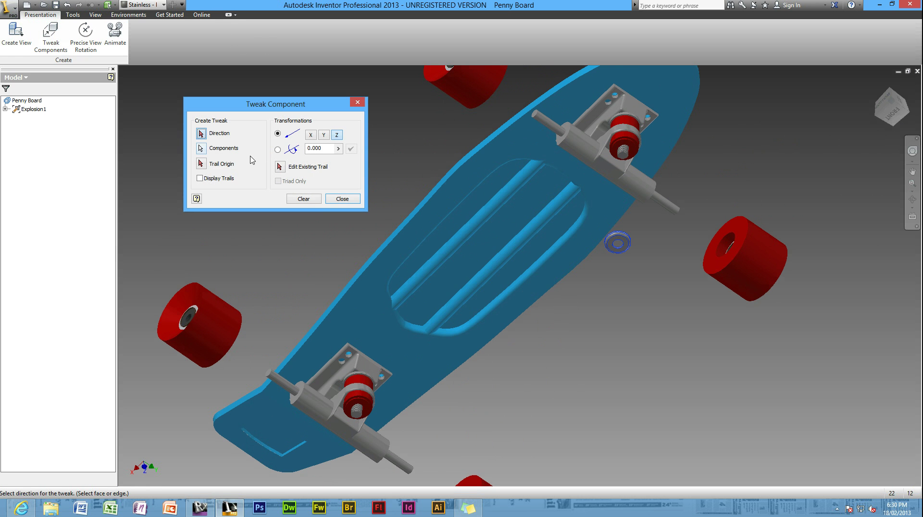
{"action": "scroll", "coordinate": [625, 156], "scroll_direction": "up", "scroll_amount": 5}
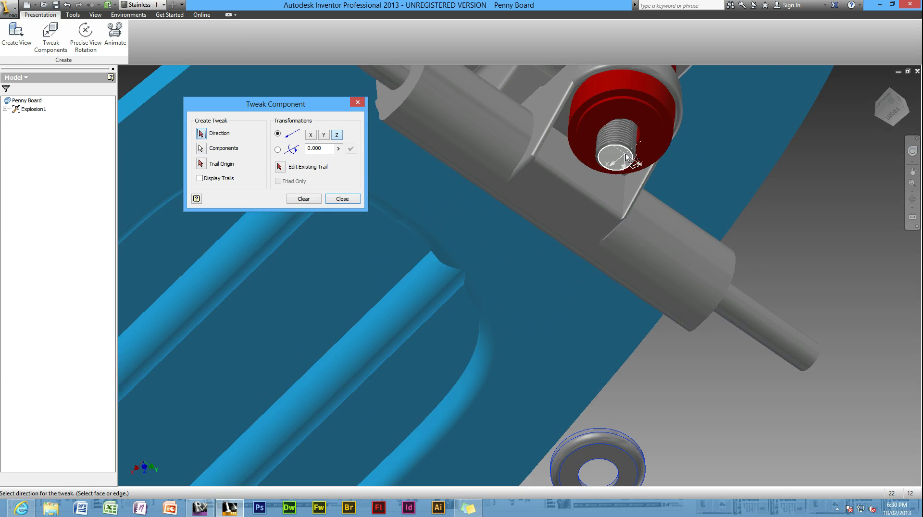
{"action": "scroll", "coordinate": [620, 161], "scroll_direction": "up", "scroll_amount": 4}
{"action": "scroll", "coordinate": [534, 201], "scroll_direction": "up", "scroll_amount": 2}
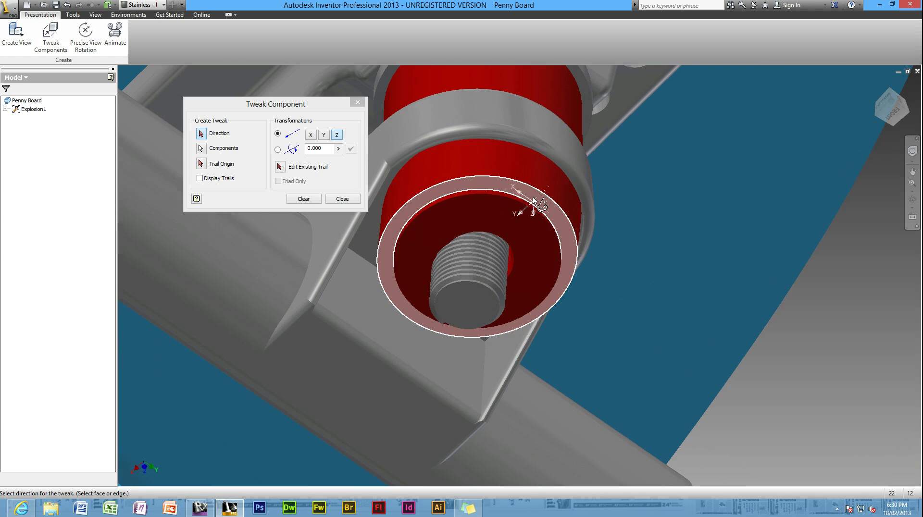
{"action": "left_click", "coordinate": [471, 299]}
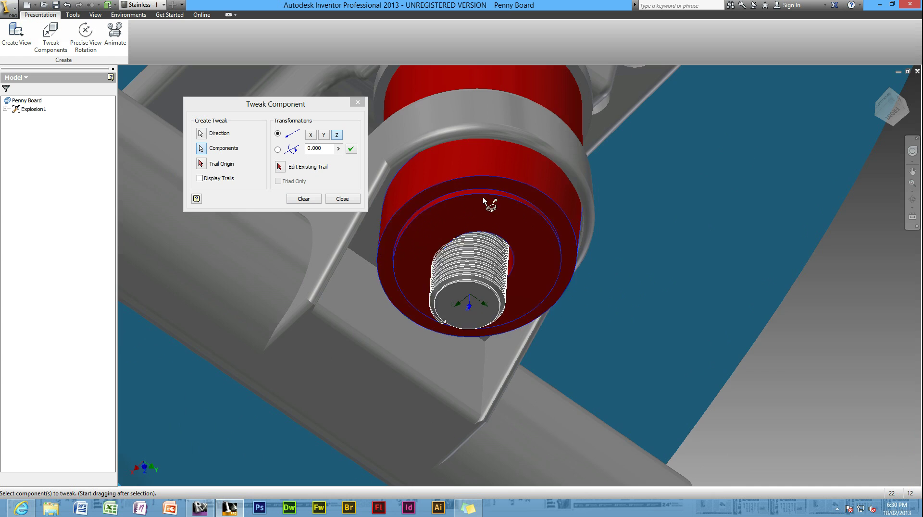
Try to move the lower red bushings of both trucks along the kingpin's Z direction, away from the deck
{"action": "scroll", "coordinate": [483, 201], "scroll_direction": "down", "scroll_amount": 10}
{"action": "scroll", "coordinate": [561, 213], "scroll_direction": "up", "scroll_amount": 6}
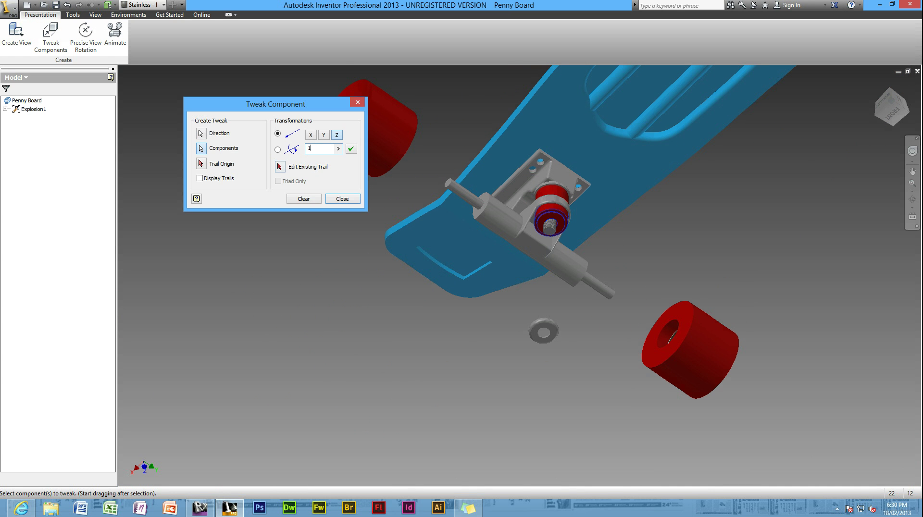
{"action": "key", "text": "Return"}
{"action": "middle_click_drag", "start_coordinate": [754, 210], "coordinate": [456, 348]}
{"action": "scroll", "coordinate": [514, 313], "scroll_direction": "down", "scroll_amount": 3}
{"action": "left_click", "coordinate": [340, 204]}
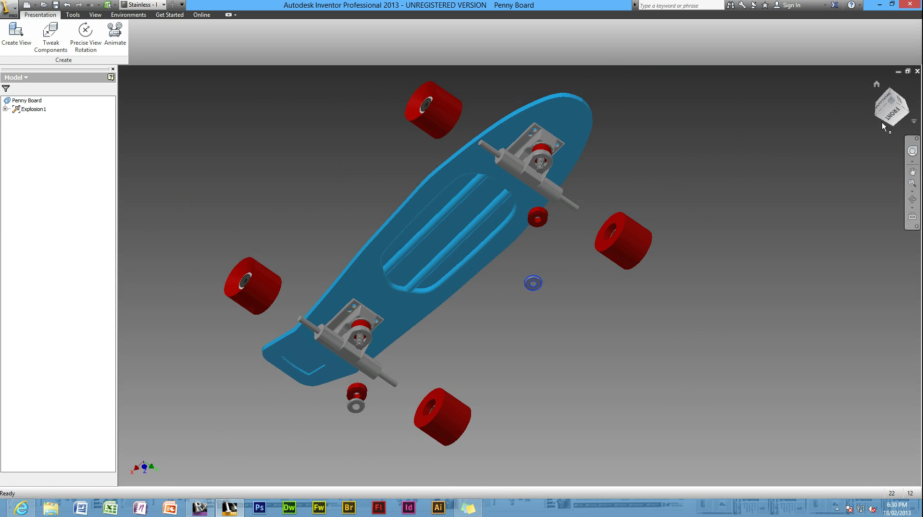
Check the exploded bushings and washers from other angles and undo the last bushing tweak
{"action": "left_click_drag", "start_coordinate": [890, 114], "coordinate": [887, 167]}
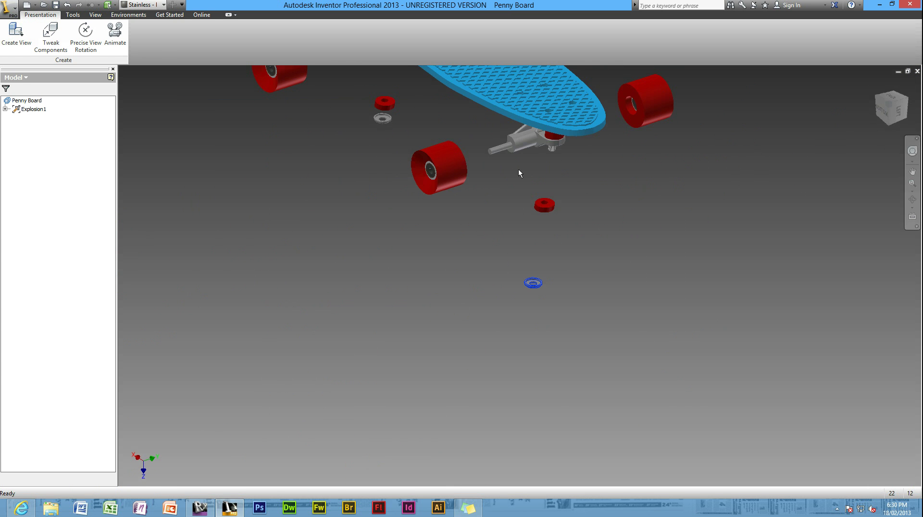
{"action": "left_click_drag", "start_coordinate": [890, 107], "coordinate": [894, 60]}
{"action": "middle_click_drag", "start_coordinate": [567, 312], "coordinate": [566, 262], "text": "shift"}
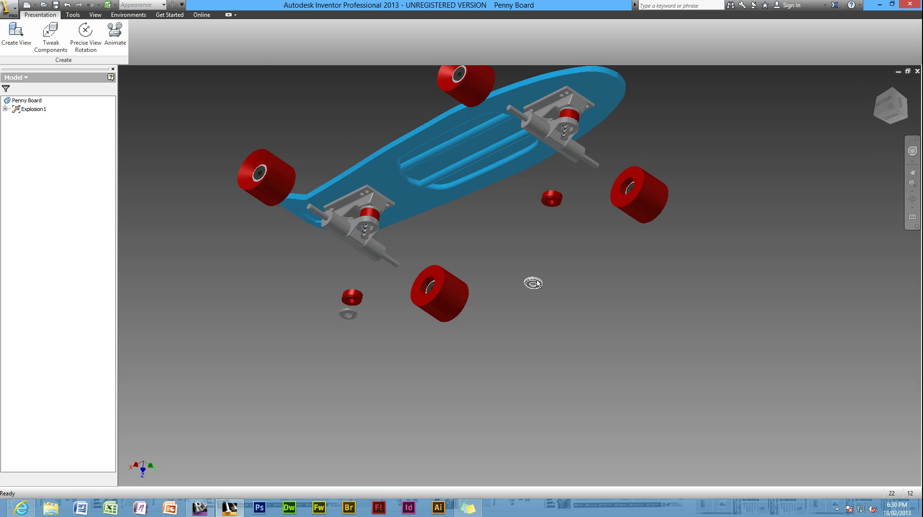
{"action": "key", "text": "ctrl+z"}
{"action": "middle_click_drag", "start_coordinate": [573, 166], "coordinate": [553, 215]}
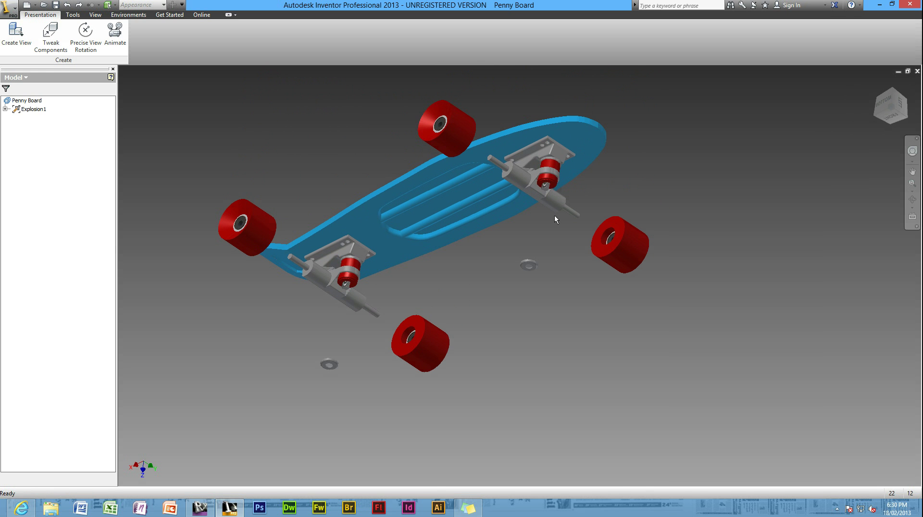
Tweak the lower red bushings of both trucks 100 mm along the kingpin's Z direction, away from the deck
{"action": "left_click", "coordinate": [65, 48]}
{"action": "scroll", "coordinate": [532, 176], "scroll_direction": "up", "scroll_amount": 5}
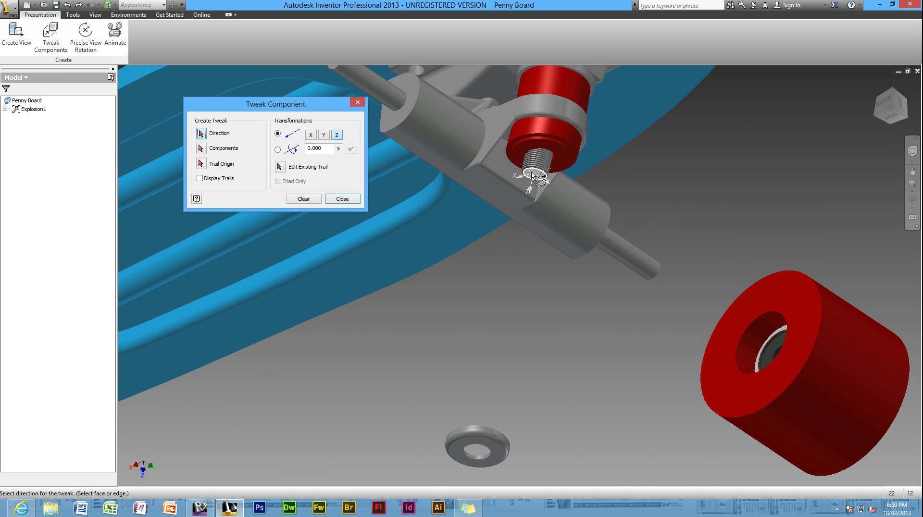
{"action": "left_click", "coordinate": [533, 175]}
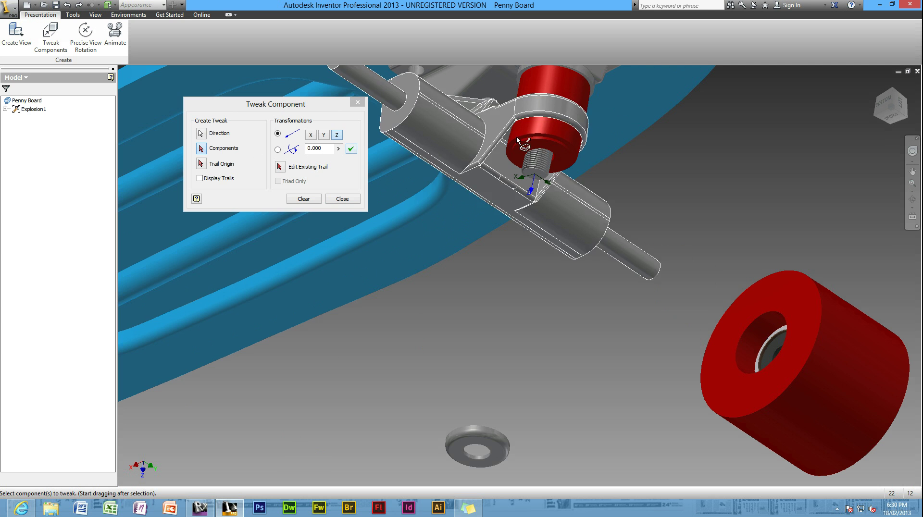
{"action": "scroll", "coordinate": [489, 206], "scroll_direction": "down", "scroll_amount": 5}
{"action": "left_click", "coordinate": [456, 244]}
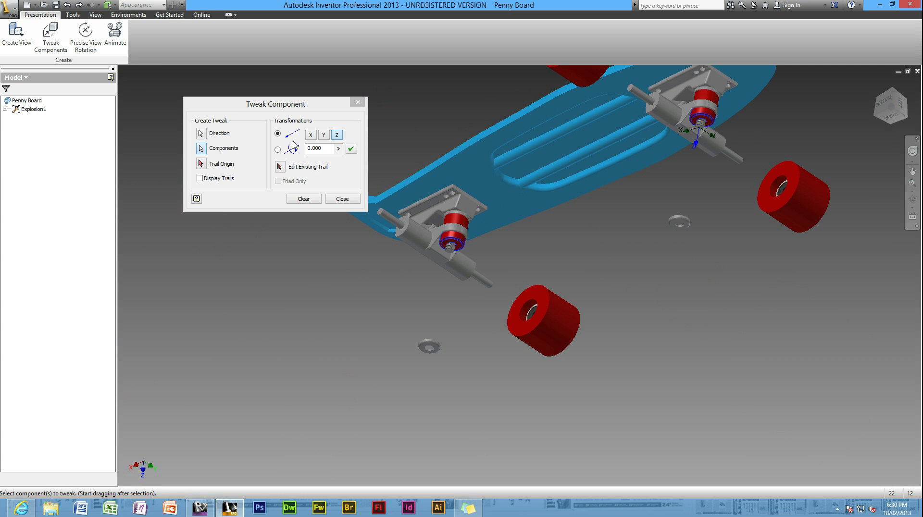
{"action": "left_click", "coordinate": [328, 149]}
{"action": "type", "text": "1"}
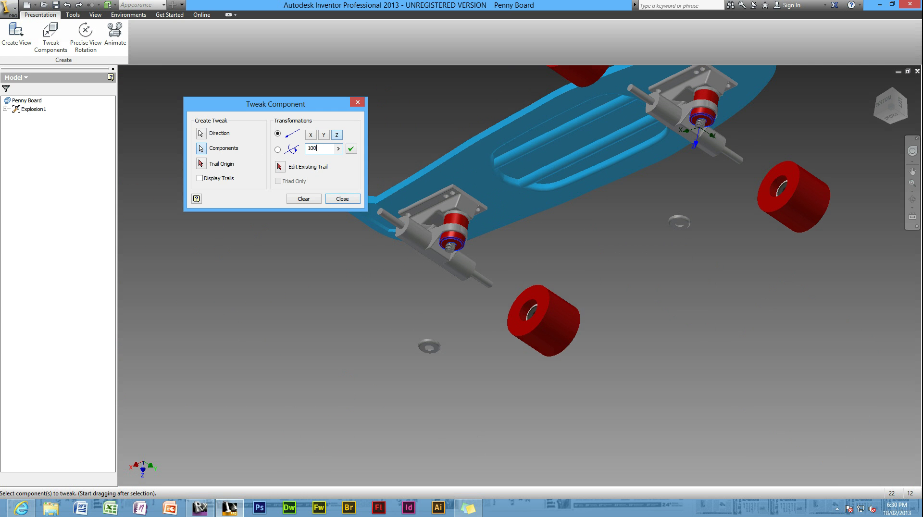
{"action": "type", "text": "00"}
{"action": "key", "text": "Return"}
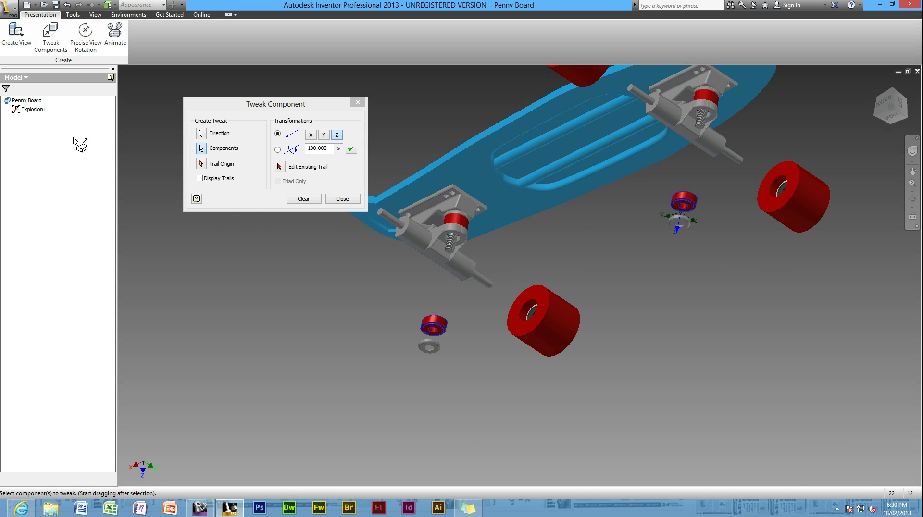
{"action": "left_click", "coordinate": [341, 199]}
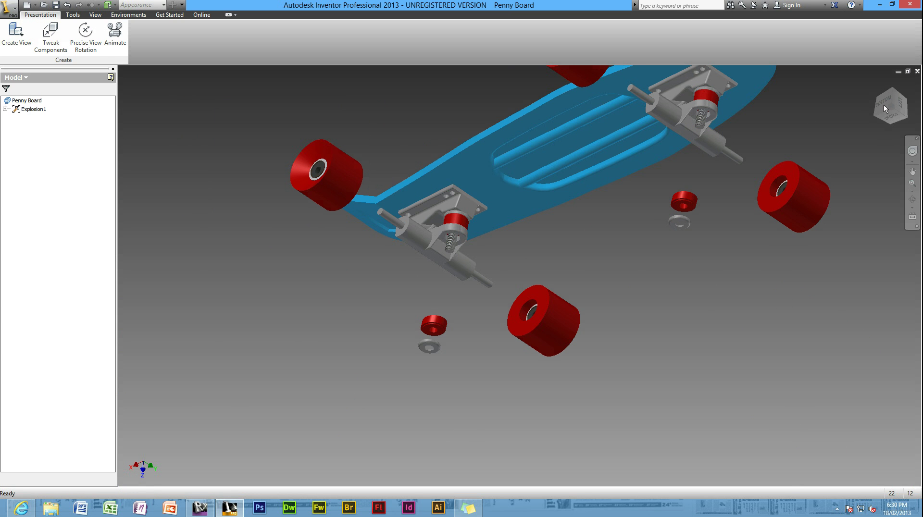
Preview the assembly animation of the exploded skateboard by playing it forward once from an angled view above the deck
{"action": "left_click_drag", "start_coordinate": [881, 117], "coordinate": [875, 153]}
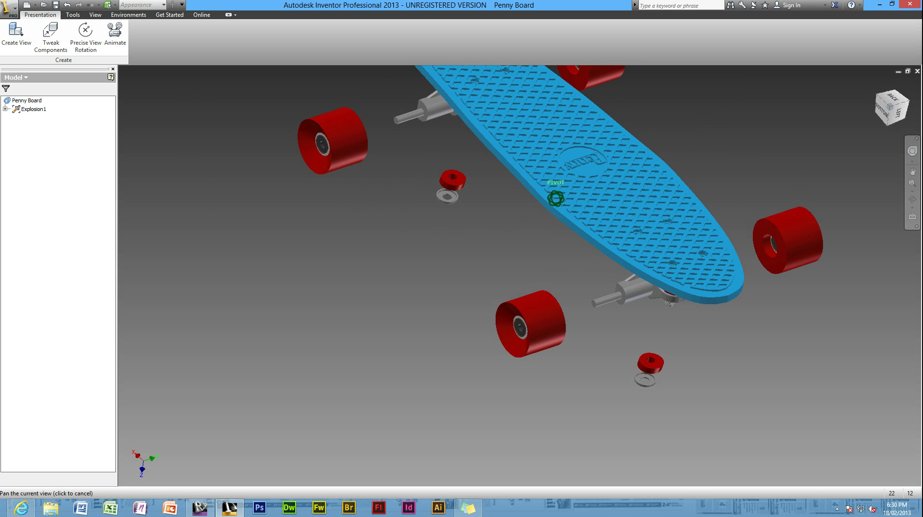
{"action": "left_click", "coordinate": [893, 99]}
{"action": "mouse_move", "coordinate": [898, 114]}
{"action": "left_mouse_down"}
{"action": "mouse_move", "coordinate": [881, 96]}
{"action": "mouse_move", "coordinate": [897, 112]}
{"action": "left_mouse_up"}
{"action": "left_click", "coordinate": [897, 104]}
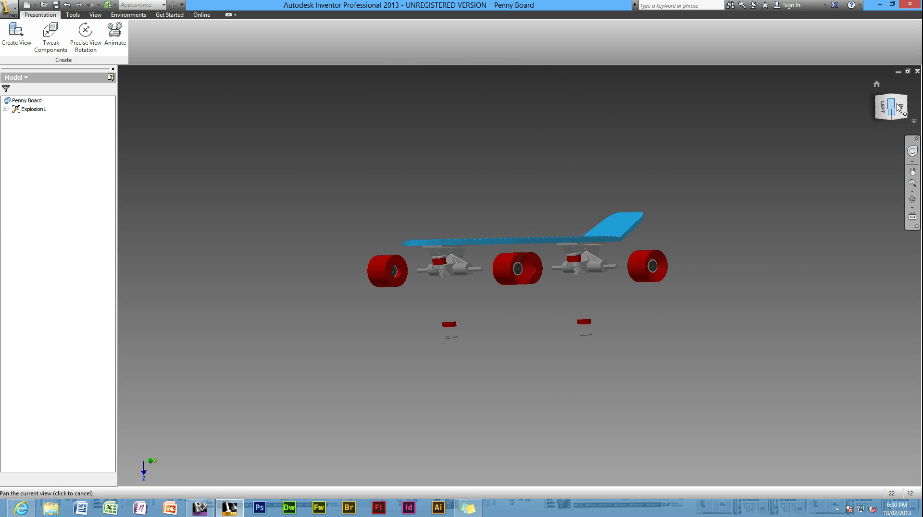
{"action": "left_click", "coordinate": [898, 107]}
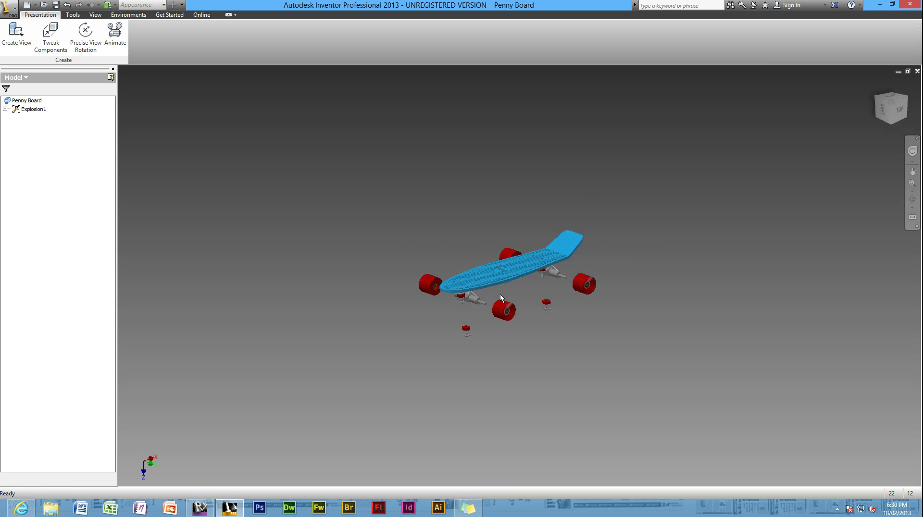
{"action": "scroll", "coordinate": [499, 294], "scroll_direction": "down", "scroll_amount": 7}
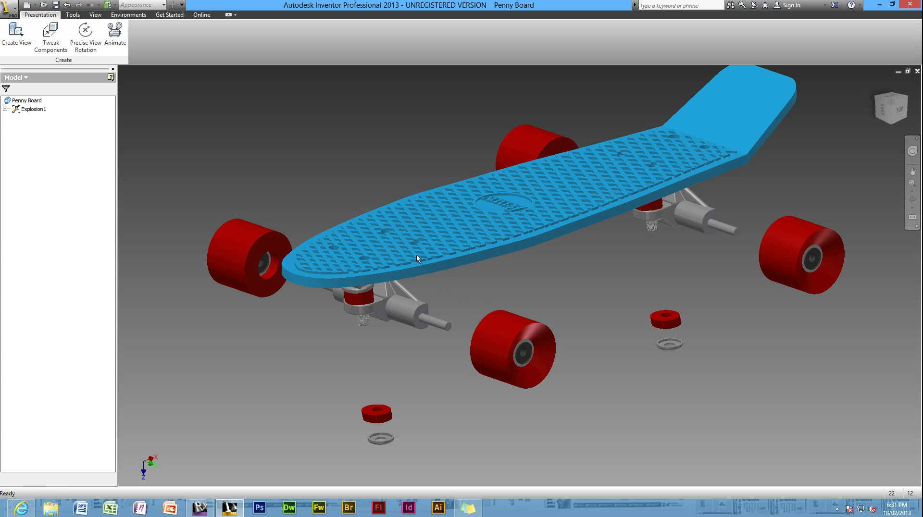
{"action": "left_click", "coordinate": [118, 39]}
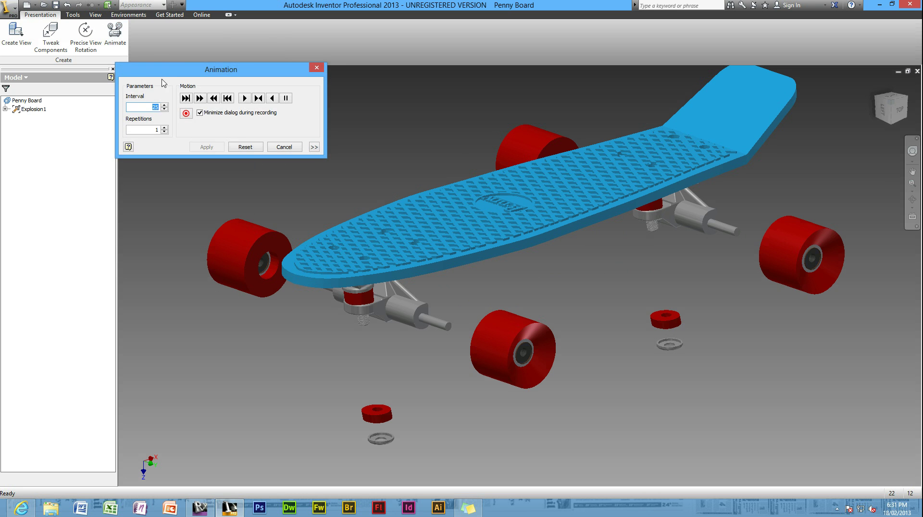
{"action": "left_click_drag", "start_coordinate": [187, 69], "coordinate": [219, 78]}
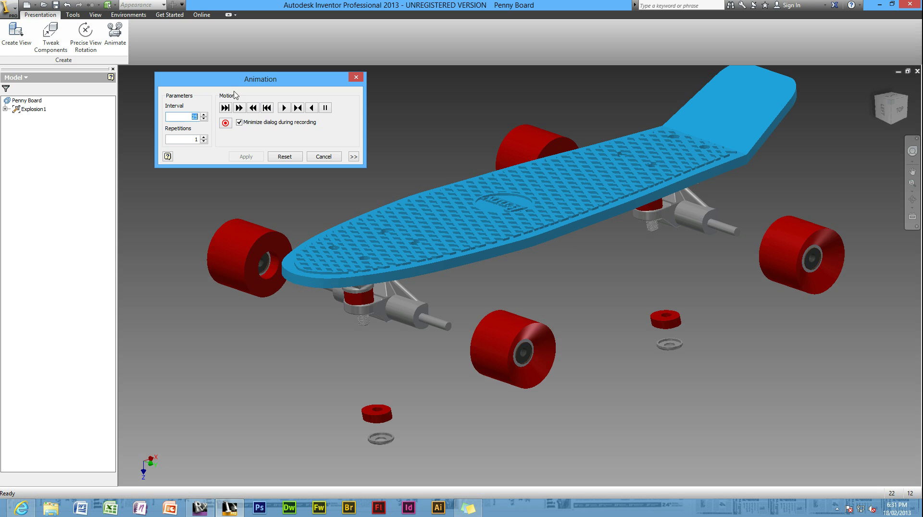
{"action": "left_click", "coordinate": [288, 107]}
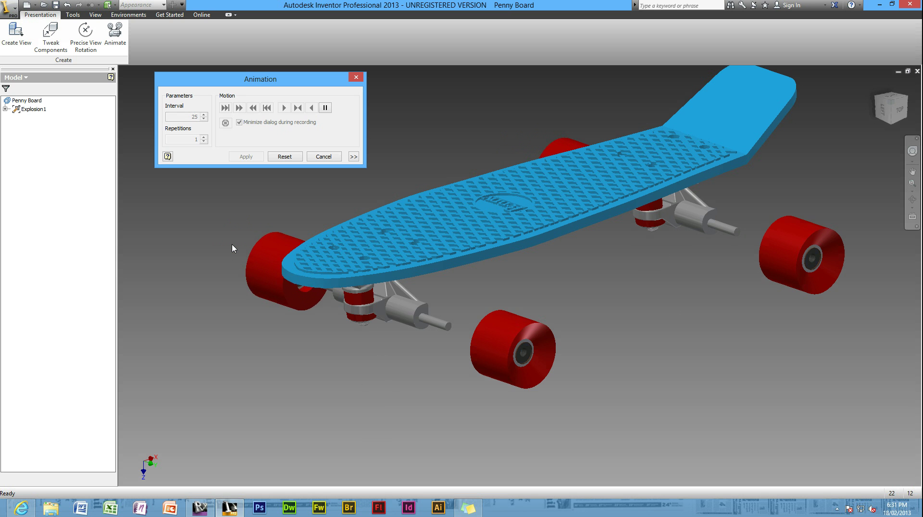
{"action": "left_click", "coordinate": [313, 157]}
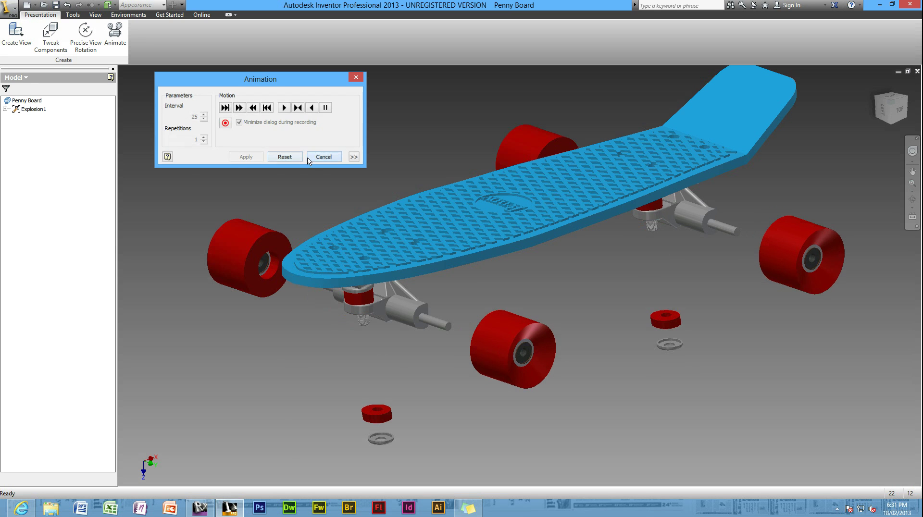
Reopen the Animate tool and orient the exploded skateboard so the whole deck and all separated parts are framed from above
{"action": "left_click", "coordinate": [114, 48]}
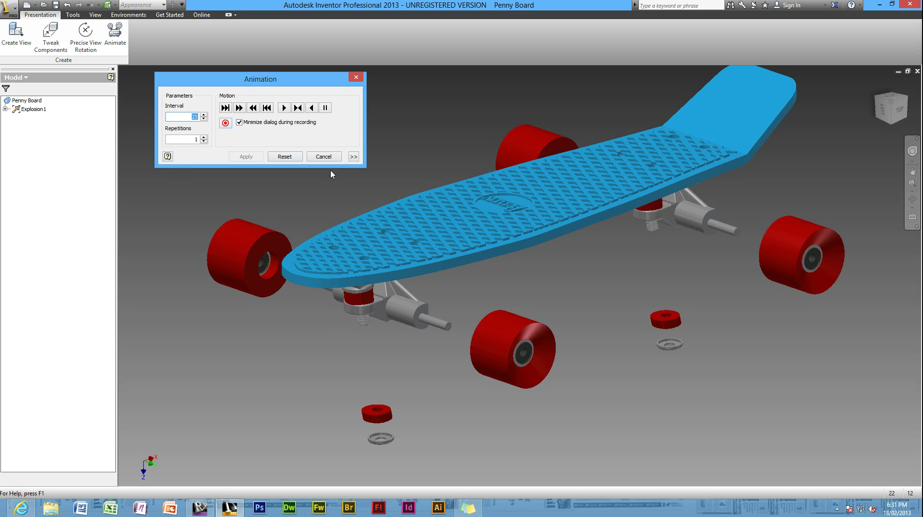
{"action": "scroll", "coordinate": [825, 220], "scroll_direction": "up", "scroll_amount": 5}
{"action": "middle_click", "coordinate": [823, 221]}
{"action": "middle_click", "coordinate": [824, 220]}
{"action": "left_click", "coordinate": [892, 102]}
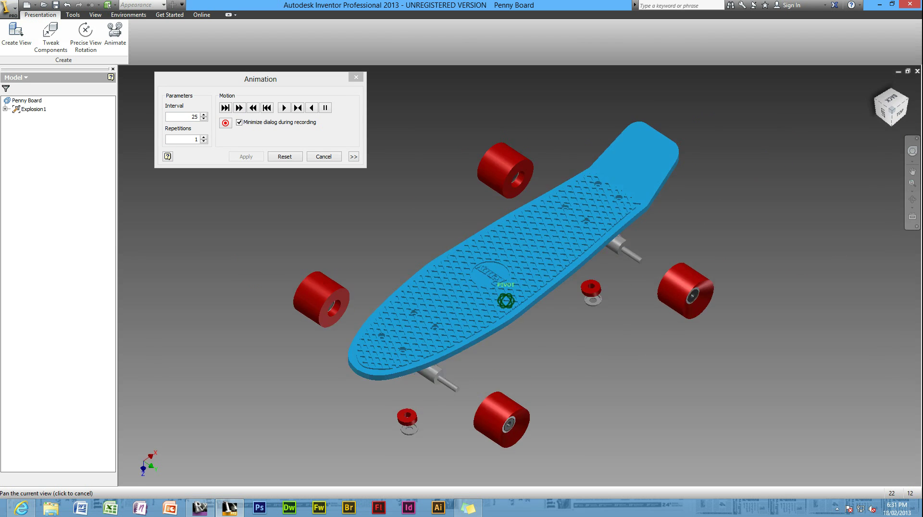
{"action": "left_click_drag", "start_coordinate": [892, 109], "coordinate": [911, 96]}
{"action": "left_click", "coordinate": [886, 109]}
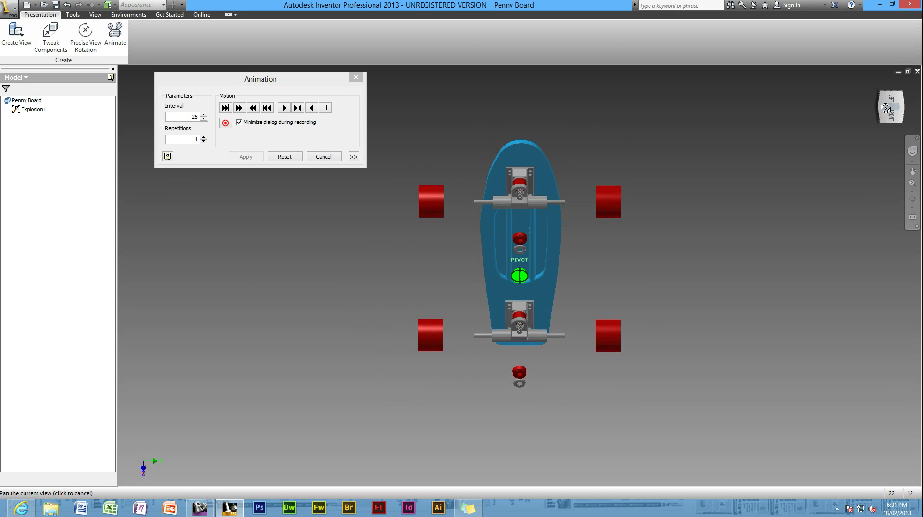
{"action": "left_click", "coordinate": [885, 107]}
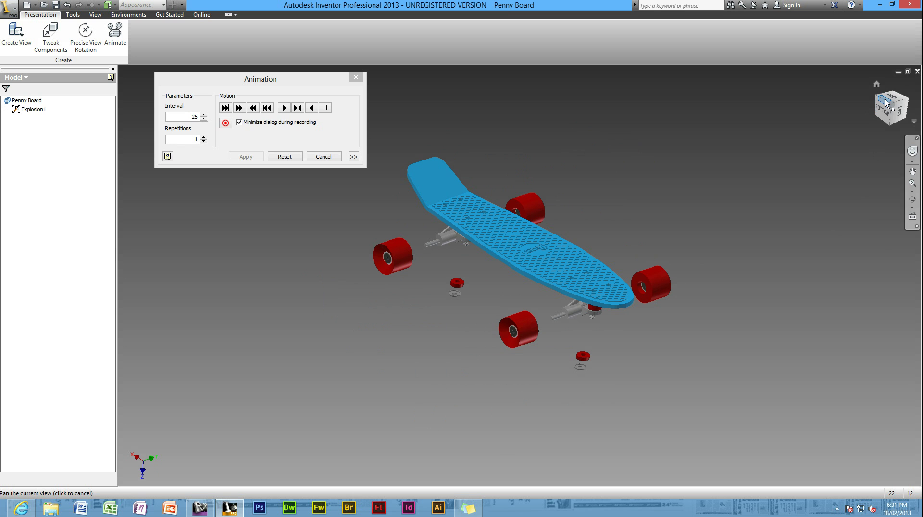
{"action": "left_click", "coordinate": [893, 103]}
{"action": "scroll", "coordinate": [548, 311], "scroll_direction": "down", "scroll_amount": 3}
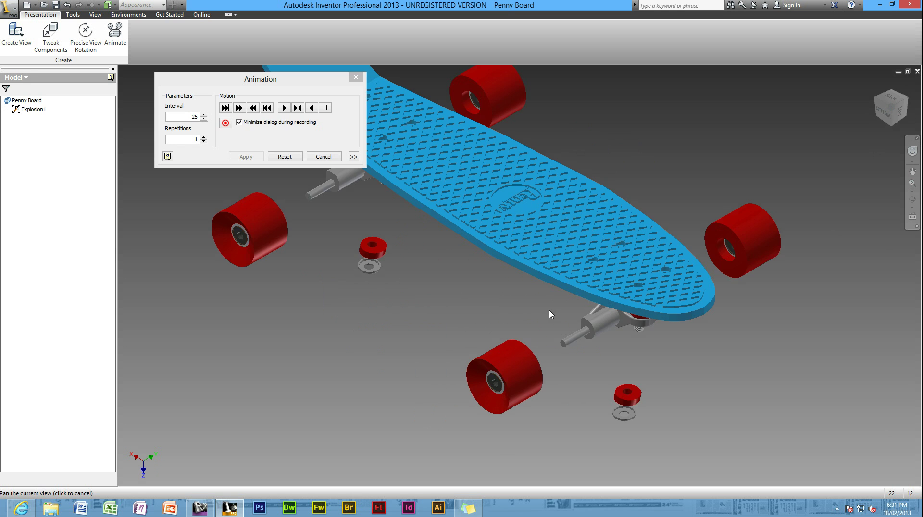
{"action": "scroll", "coordinate": [549, 310], "scroll_direction": "up", "scroll_amount": 3}
{"action": "middle_click_drag", "start_coordinate": [549, 306], "coordinate": [597, 308]}
{"action": "scroll", "coordinate": [597, 308], "scroll_direction": "down", "scroll_amount": 3}
{"action": "scroll", "coordinate": [567, 226], "scroll_direction": "up", "scroll_amount": 3}
{"action": "middle_click_drag", "start_coordinate": [567, 227], "coordinate": [601, 301]}
{"action": "scroll", "coordinate": [601, 300], "scroll_direction": "down", "scroll_amount": 3}
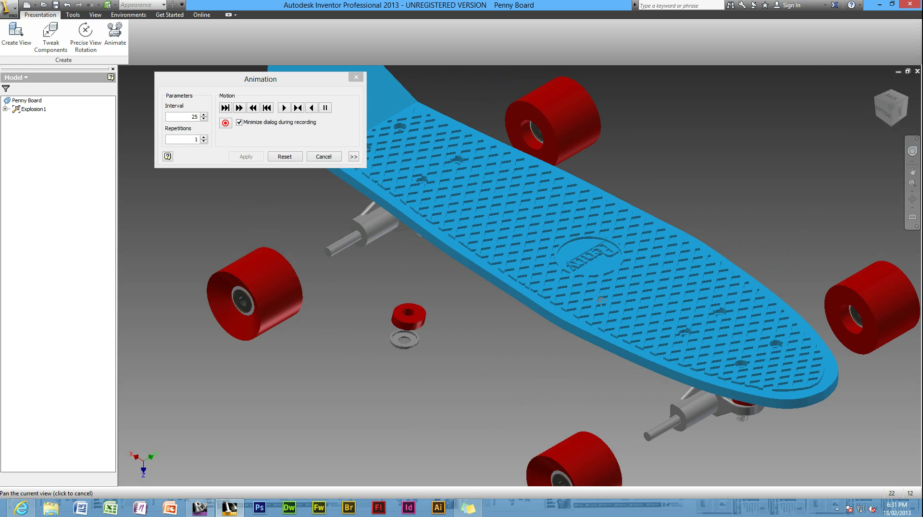
{"action": "scroll", "coordinate": [601, 302], "scroll_direction": "down", "scroll_amount": 4}
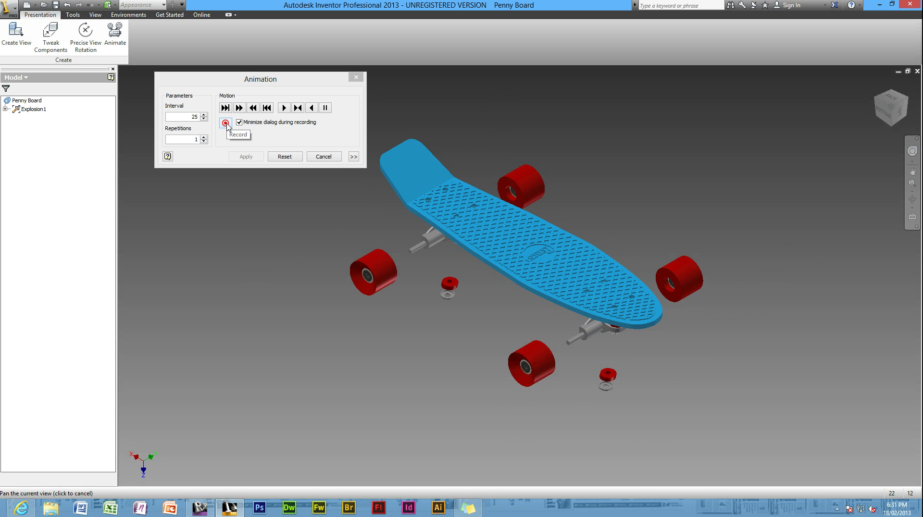
Set up a recording of the animation as a WMV file named Explosion1_1 in the Documents library
{"action": "left_click", "coordinate": [226, 123]}
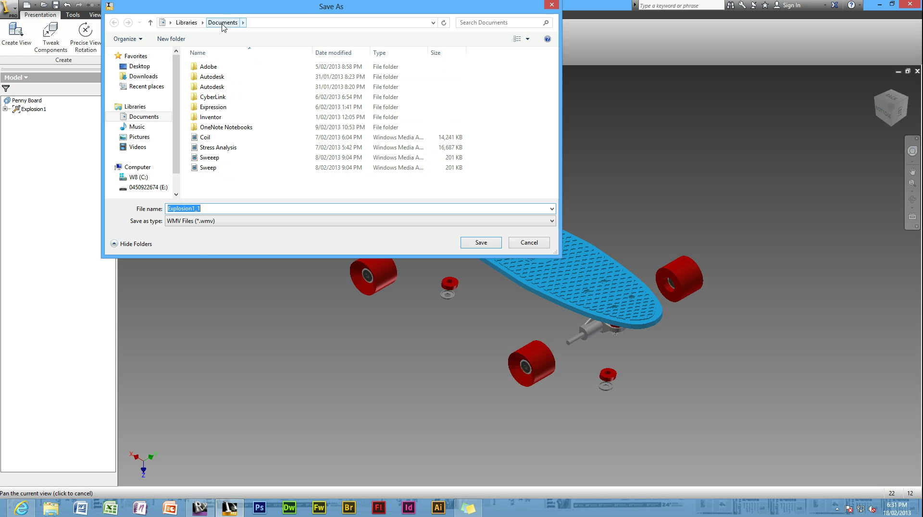
{"action": "left_click", "coordinate": [233, 222]}
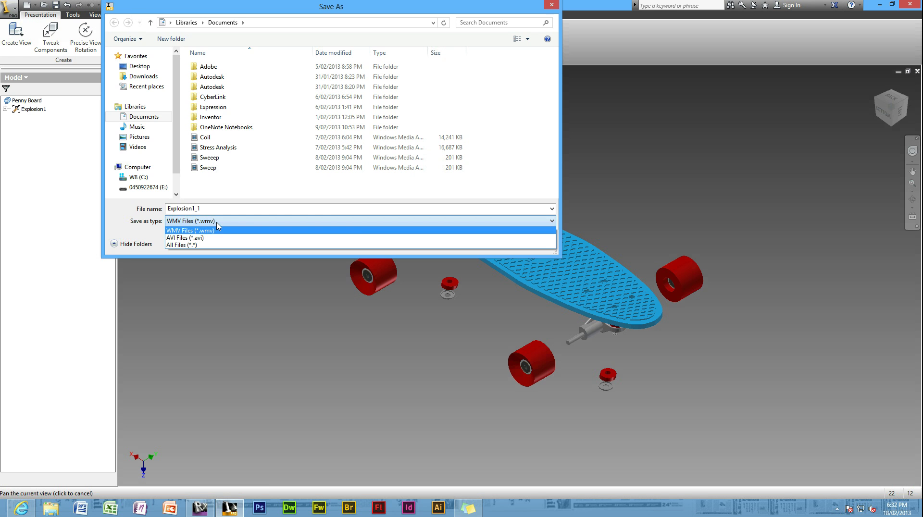
{"action": "left_click", "coordinate": [217, 223]}
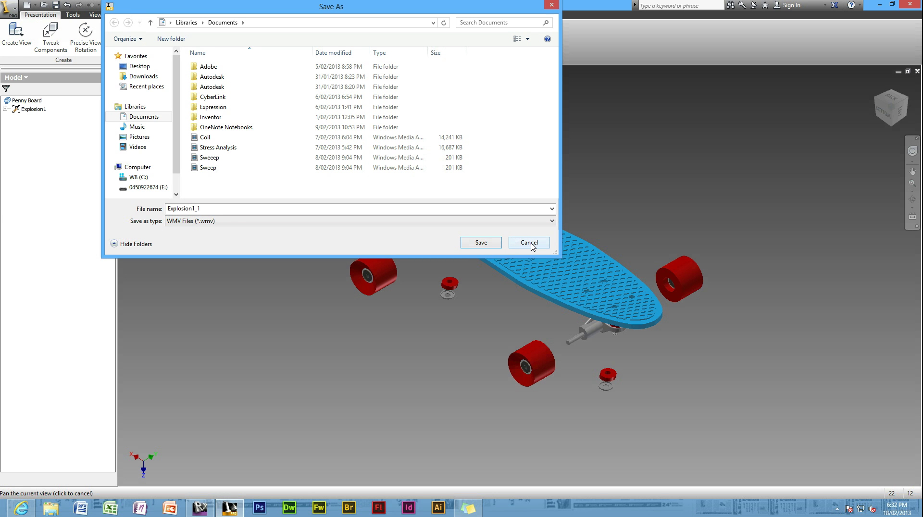
{"action": "left_click", "coordinate": [482, 243]}
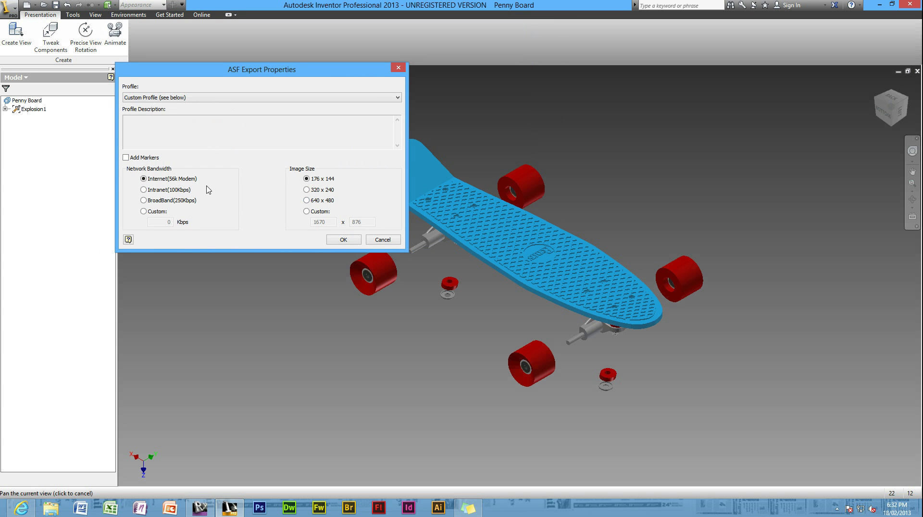
Set the video export to BroadBand(250Kbps) with a 640 x 480 image size and record the animation playing forward
{"action": "left_click", "coordinate": [312, 212]}
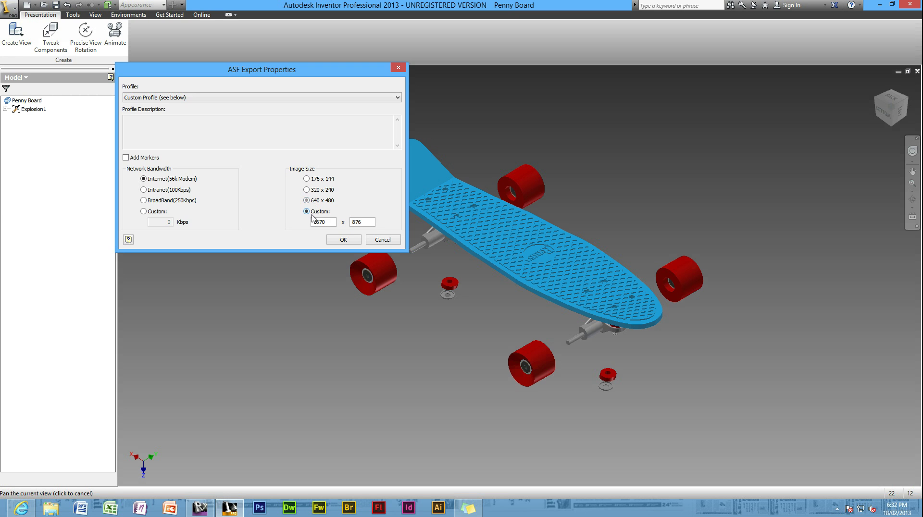
{"action": "left_click_drag", "start_coordinate": [331, 220], "coordinate": [311, 220]}
{"action": "left_click", "coordinate": [344, 241]}
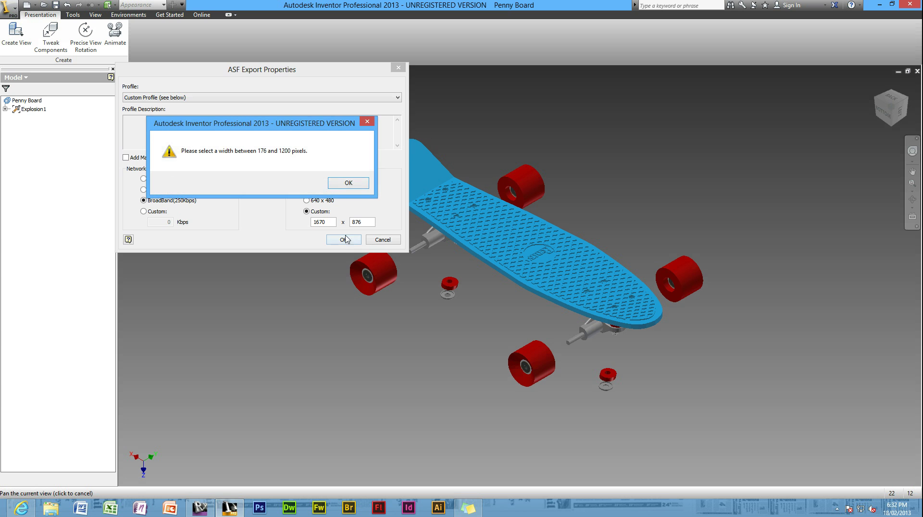
{"action": "left_click", "coordinate": [348, 183]}
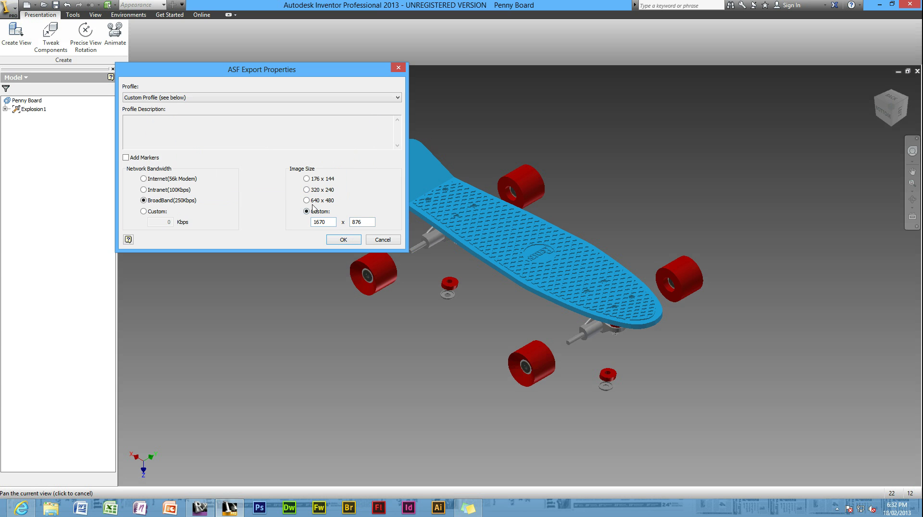
{"action": "left_click", "coordinate": [307, 201]}
{"action": "left_click", "coordinate": [343, 240]}
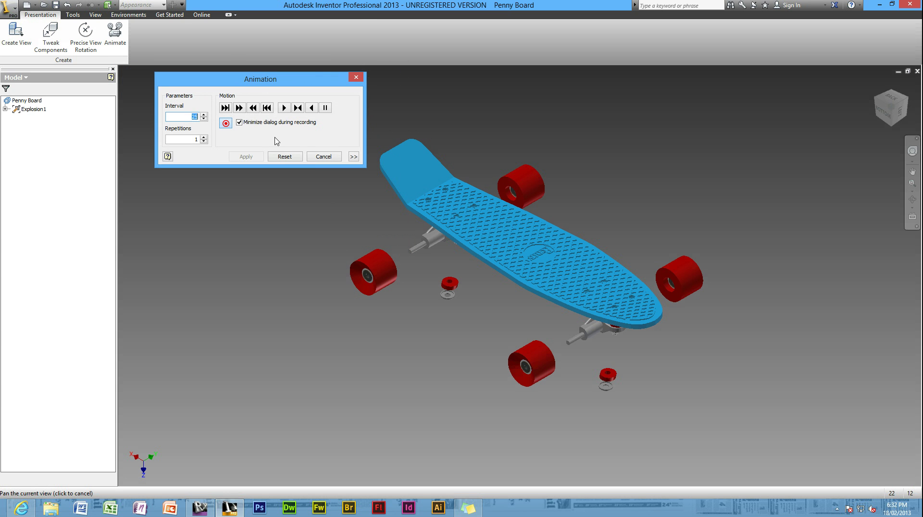
{"action": "left_click", "coordinate": [284, 111]}
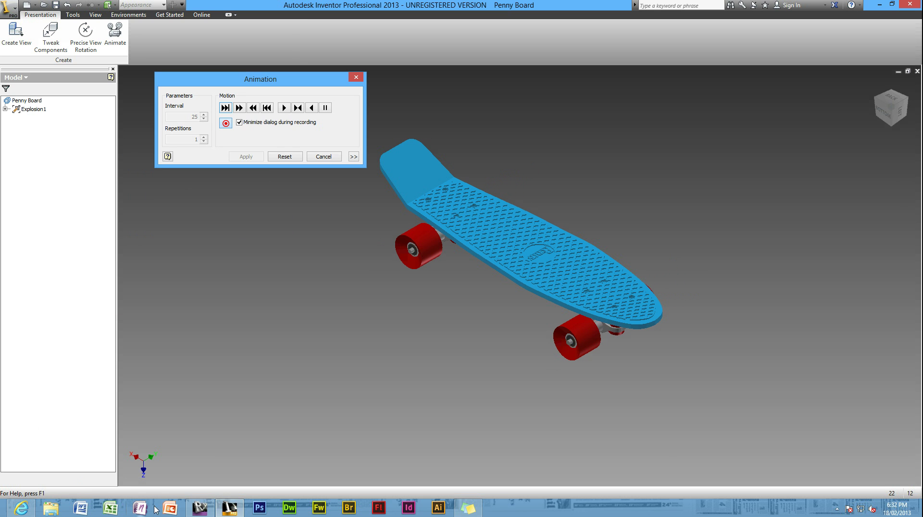
Switch to File Explorer and look for the recorded Explosion1_1 video in the Documents library, closing the window when done
{"action": "left_click", "coordinate": [51, 508]}
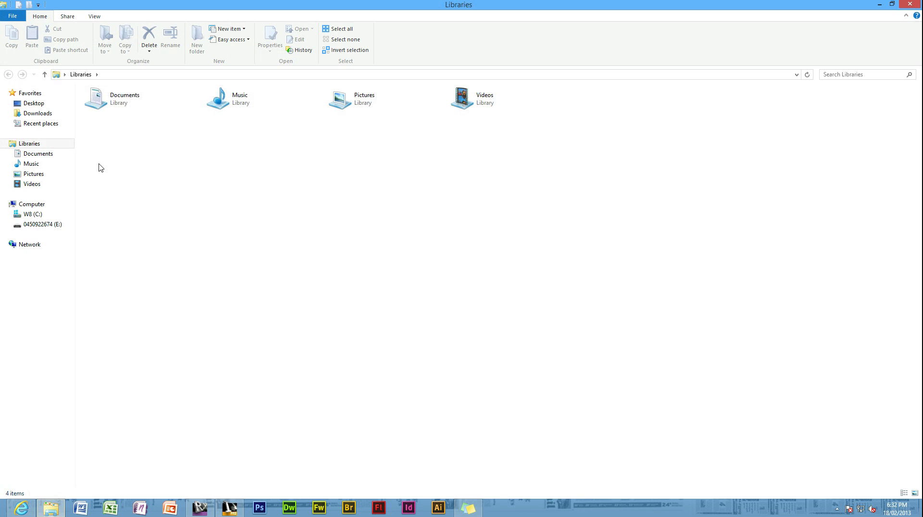
{"action": "left_click", "coordinate": [111, 101]}
{"action": "double_click", "coordinate": [111, 102]}
{"action": "scroll", "coordinate": [144, 283], "scroll_direction": "down", "scroll_amount": 2}
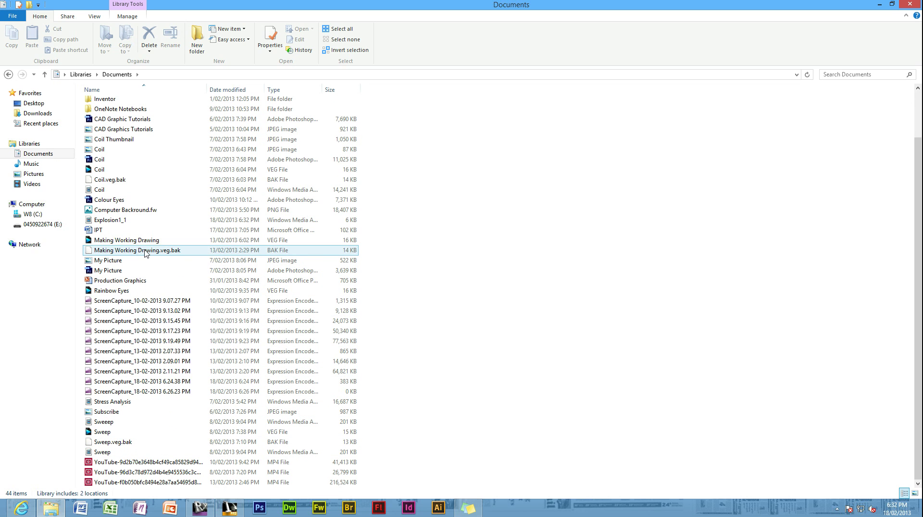
{"action": "scroll", "coordinate": [159, 239], "scroll_direction": "up", "scroll_amount": 2}
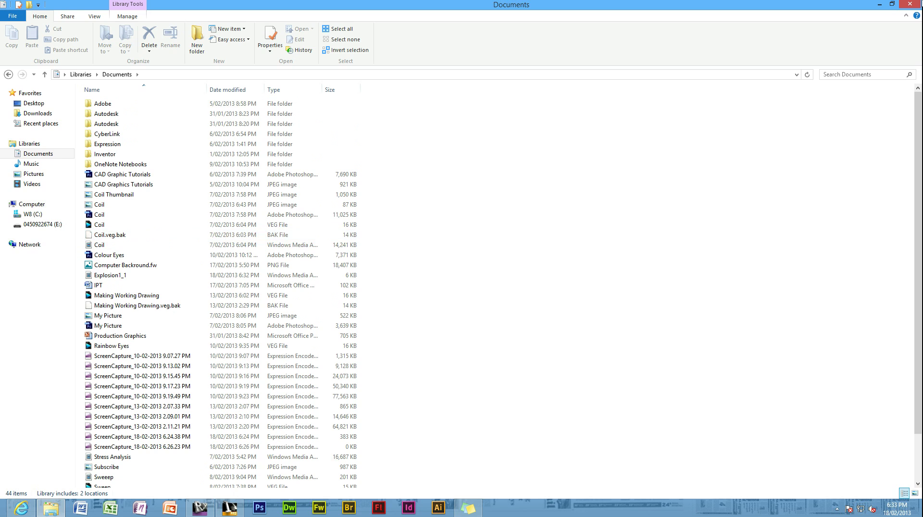
{"action": "left_click", "coordinate": [921, 1]}
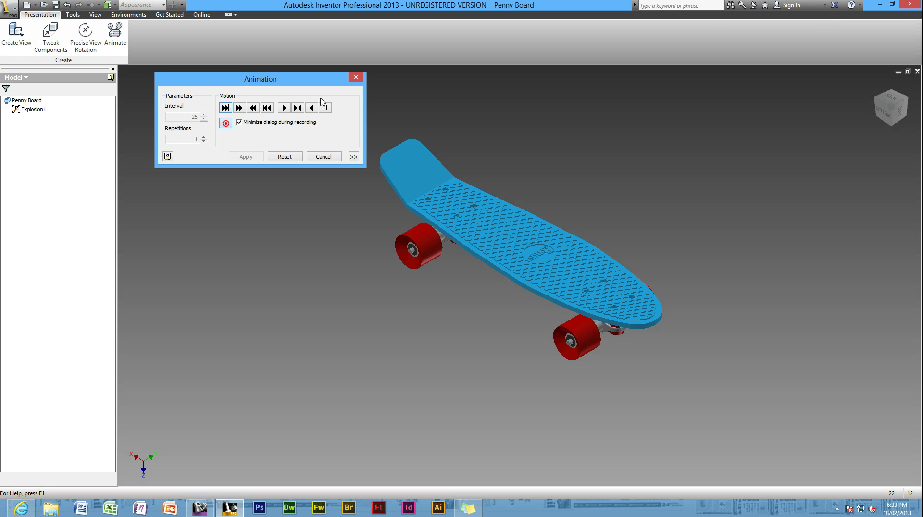